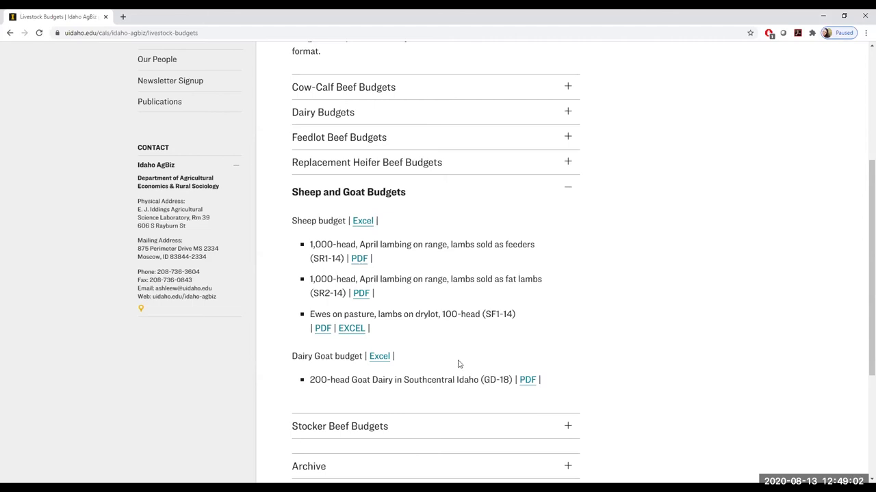
# Step: Open the Excel version of the sheep budget from the Sheep and Goat Budgets section
pyautogui.click(378, 362)
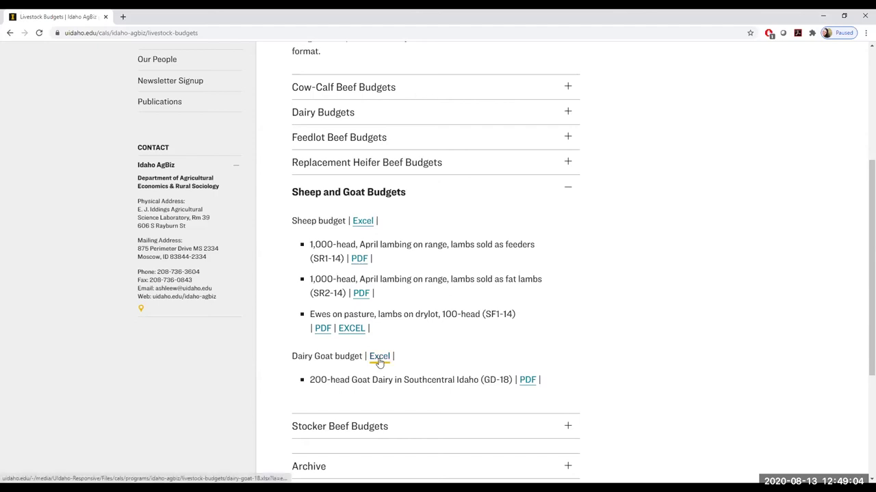
pyautogui.click(526, 382)
pyautogui.click(413, 357)
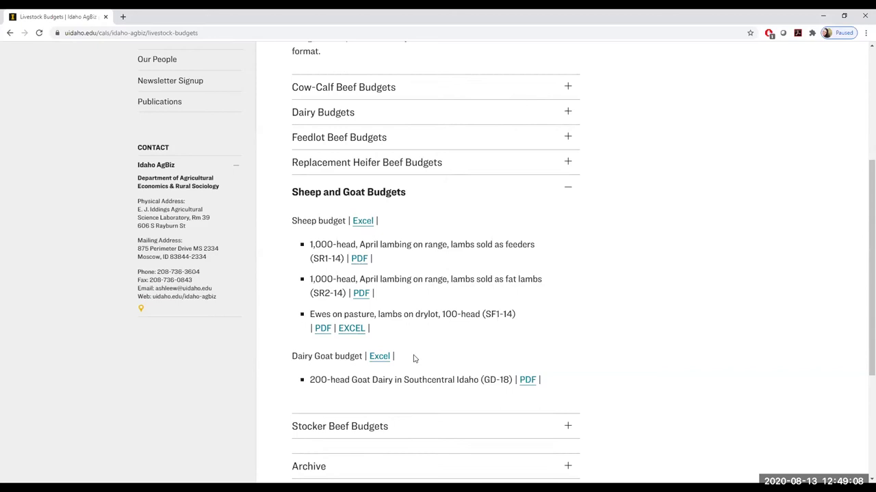
pyautogui.scroll(1, 418, 337)
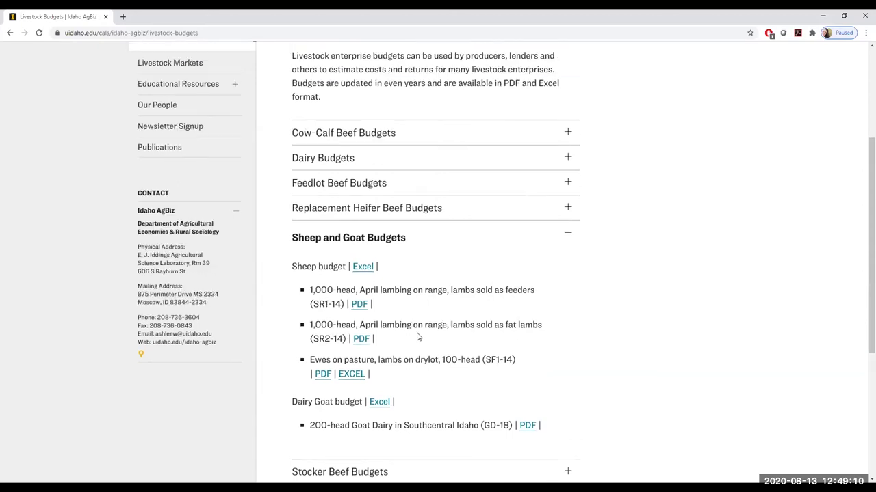
pyautogui.scroll(3, 418, 337)
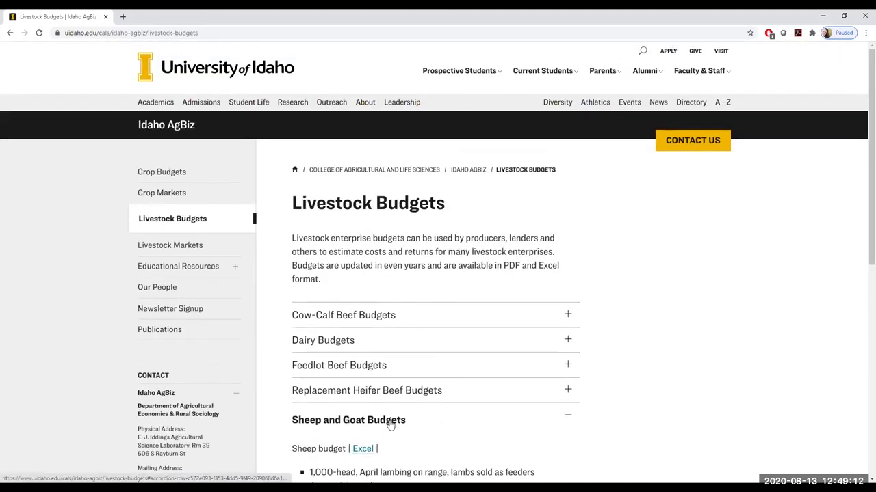
pyautogui.scroll(-1, 430, 365)
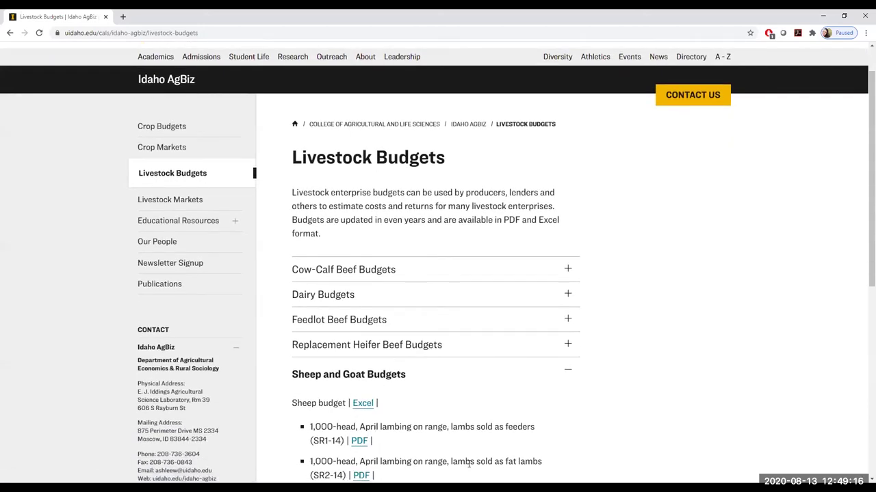
pyautogui.scroll(-3, 469, 438)
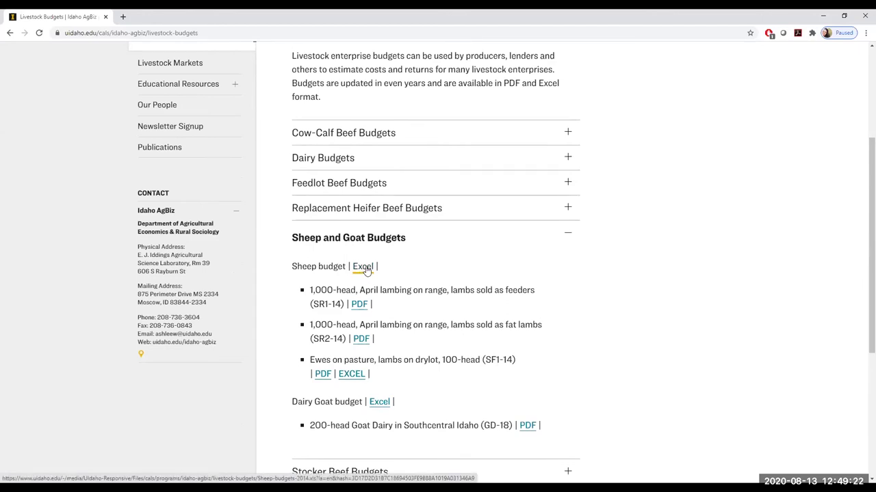
pyautogui.click(362, 267)
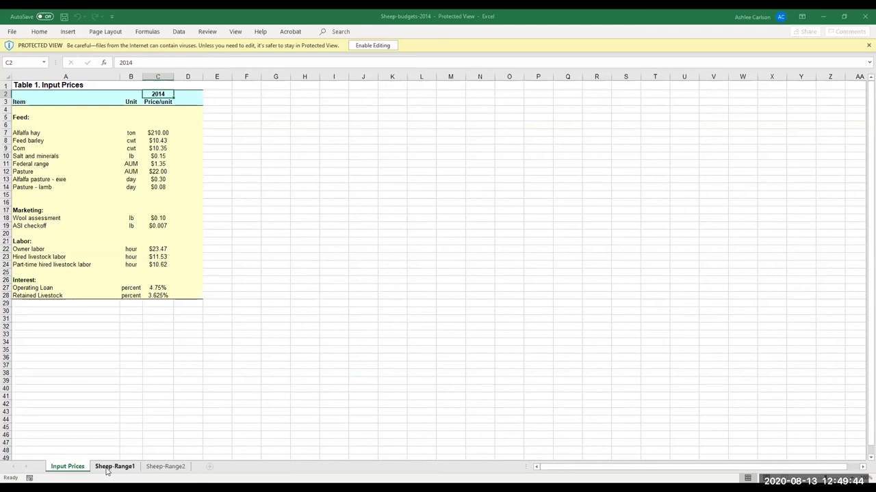
# Step: Examine the Input Prices table, checking the alfalfa hay and feed barley unit prices and the price year
pyautogui.click(80, 317)
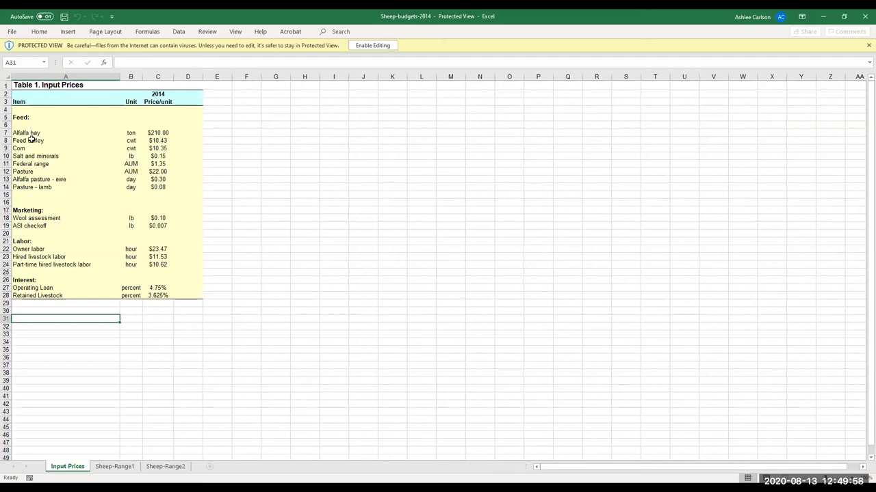
pyautogui.click(164, 132)
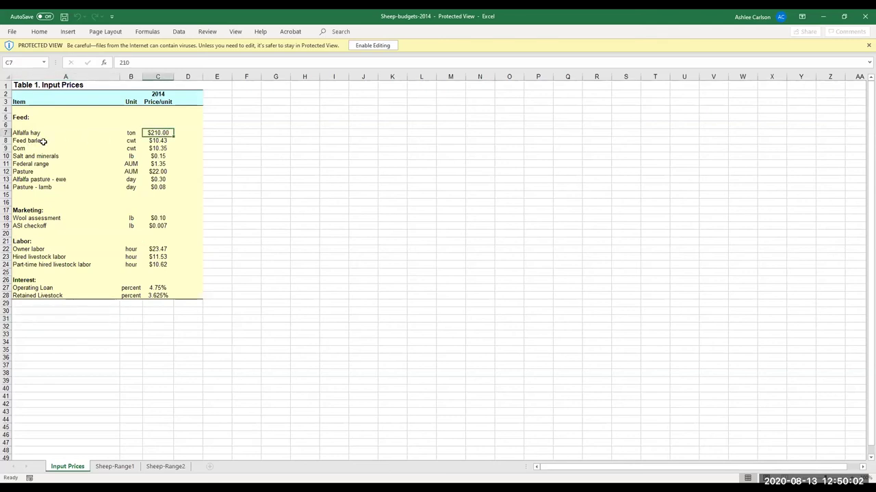
pyautogui.click(156, 141)
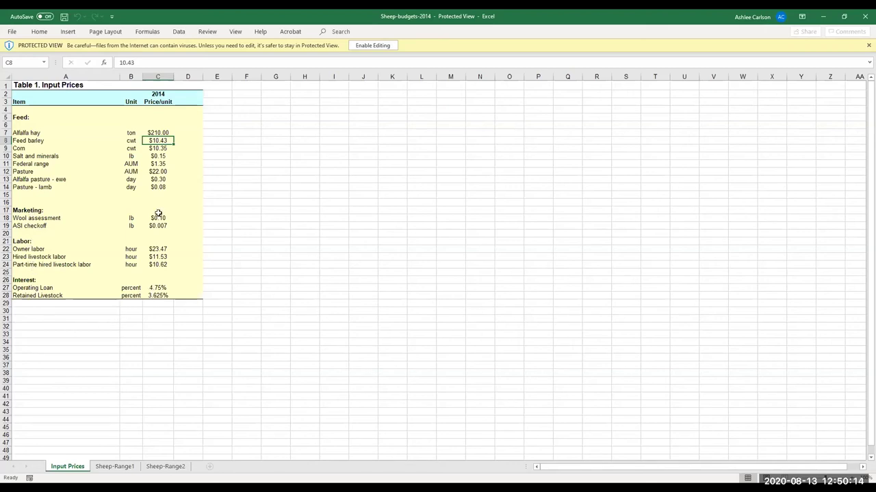
pyautogui.click(159, 133)
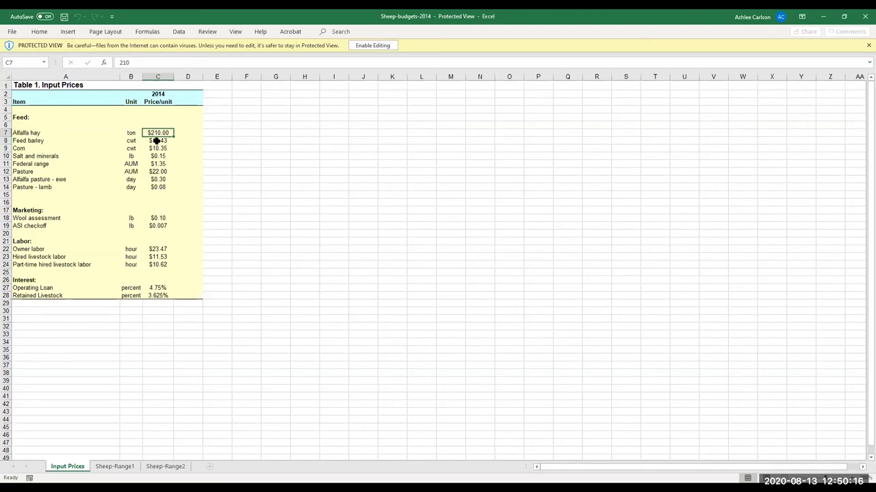
pyautogui.click(158, 141)
pyautogui.click(162, 134)
pyautogui.click(158, 96)
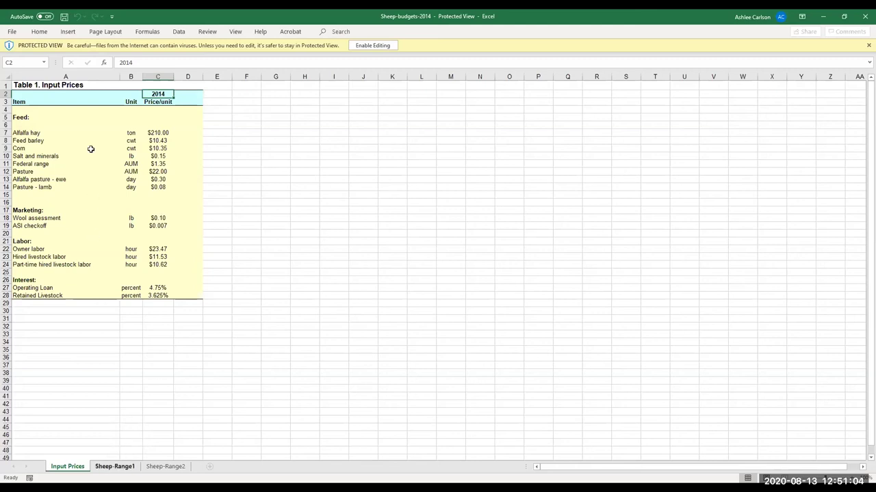
# Step: Switch to the Sheep-Range1 sheet and review the title and column headings of the range budget
pyautogui.click(113, 468)
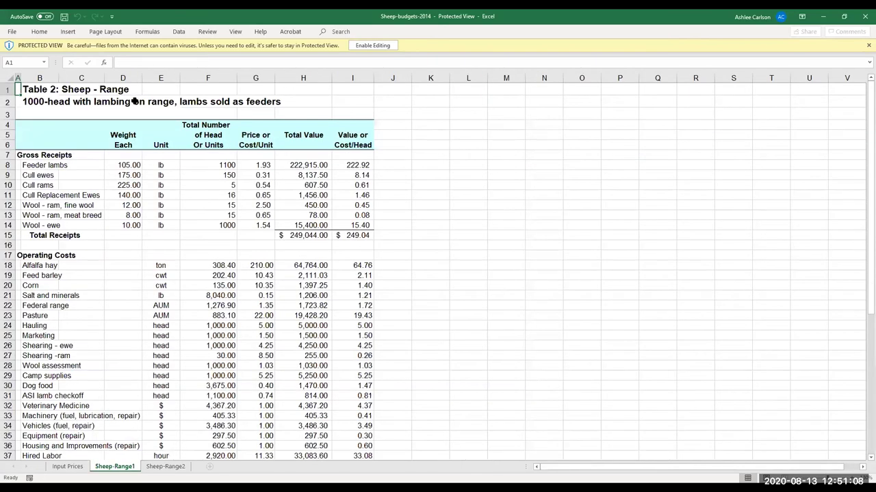
pyautogui.click(81, 91)
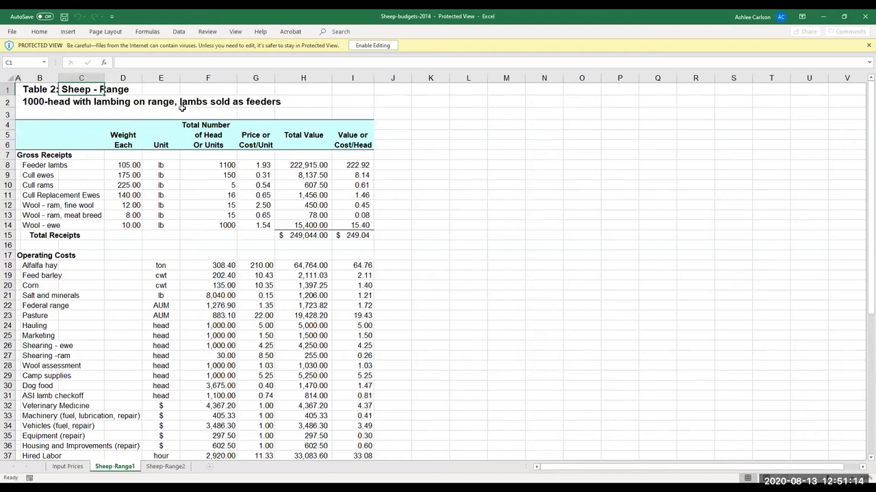
pyautogui.click(396, 127)
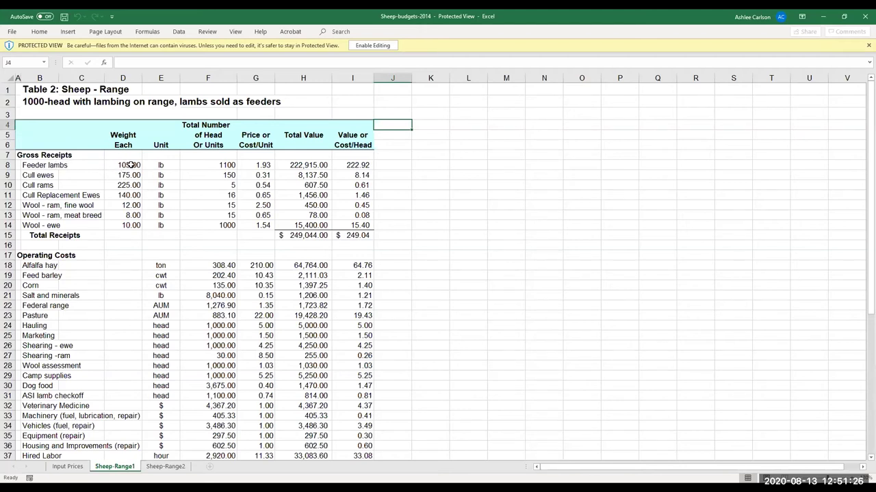
# Step: Inspect the feeder lambs' unit price and the formulas behind their total value and value per head
pyautogui.click(255, 164)
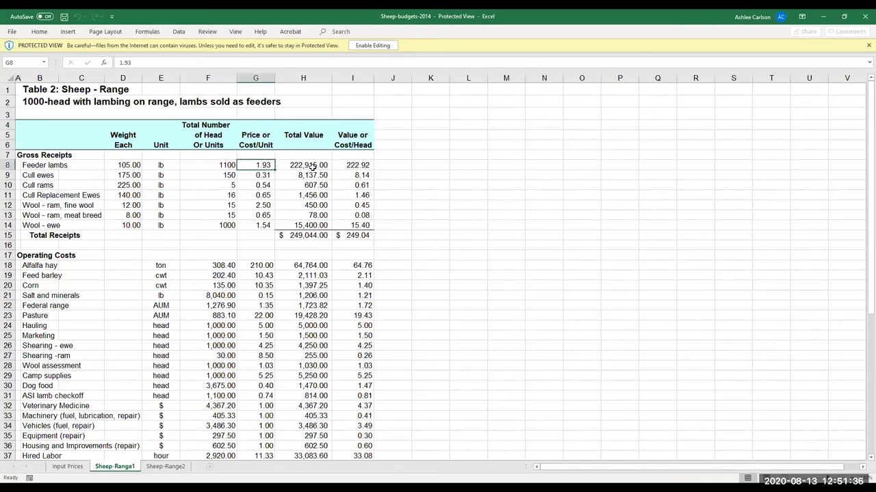
pyautogui.click(312, 166)
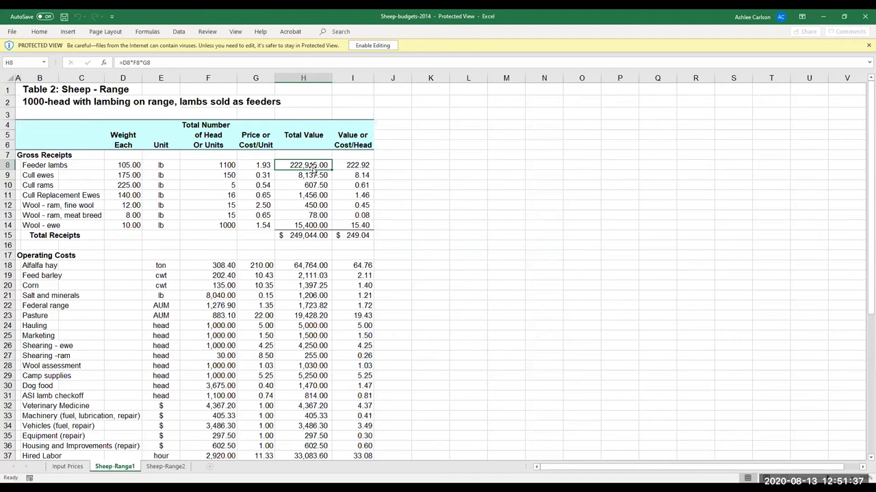
pyautogui.click(261, 165)
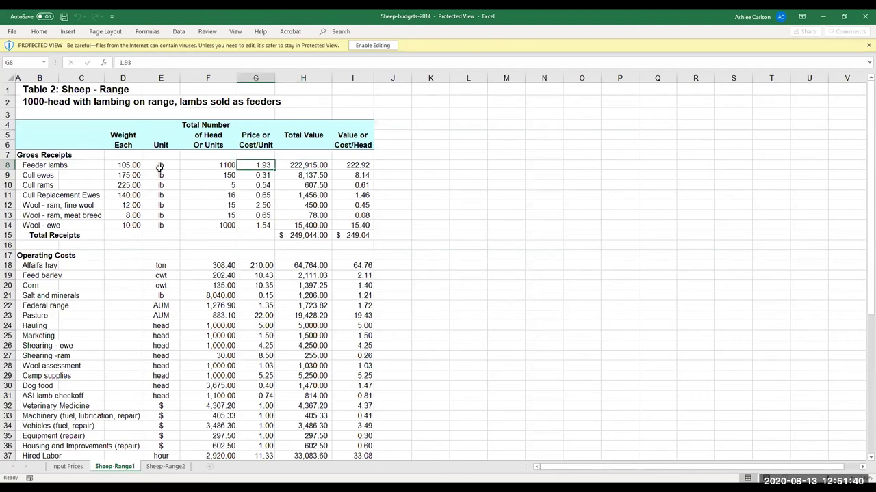
pyautogui.click(322, 166)
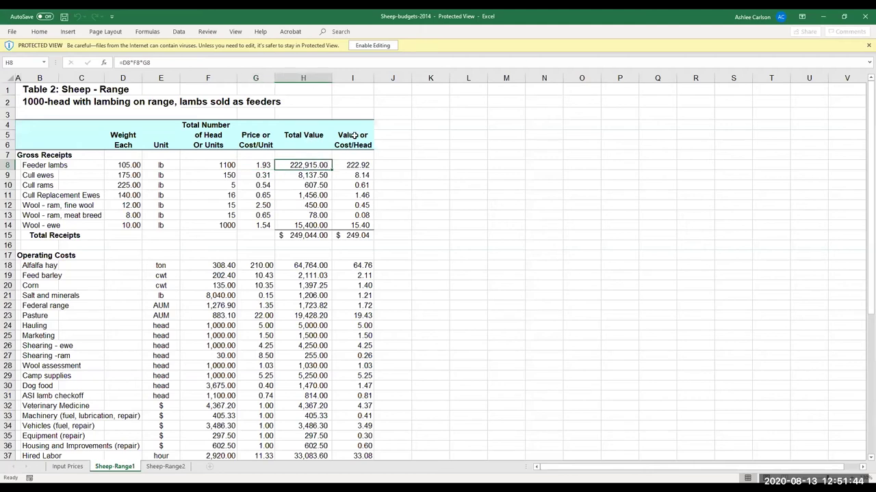
pyautogui.click(361, 166)
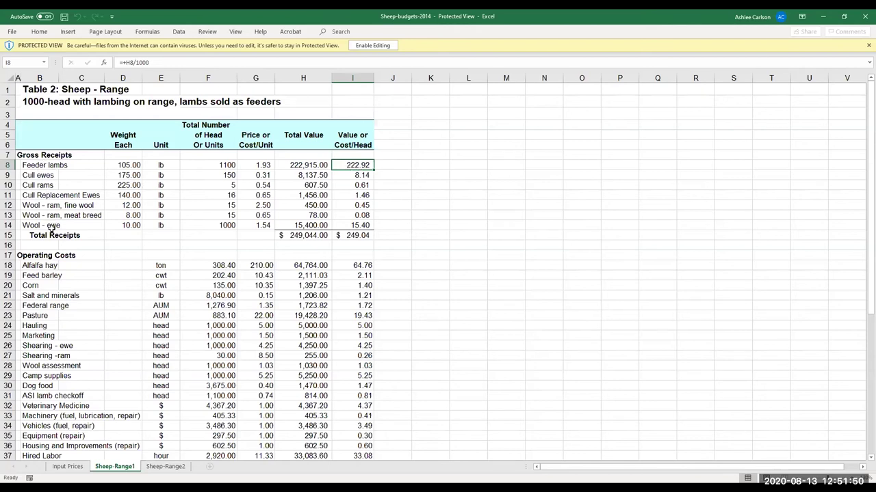
# Step: Review the cull ewes entry under Gross Receipts and read through the Operating Costs items
pyautogui.click(41, 175)
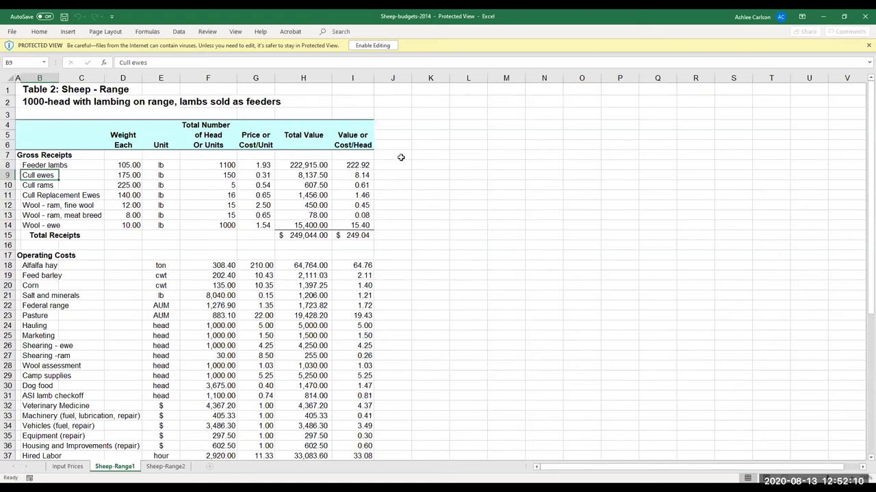
pyautogui.scroll(-1, 401, 188)
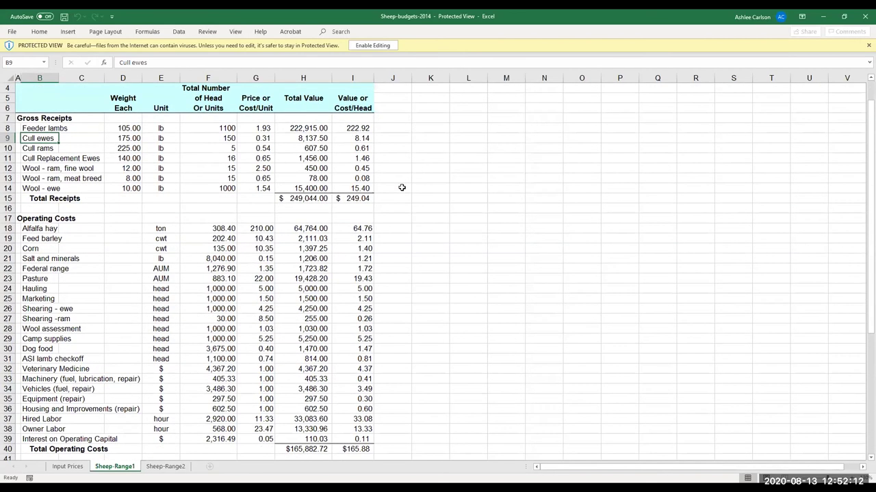
pyautogui.scroll(-1, 401, 188)
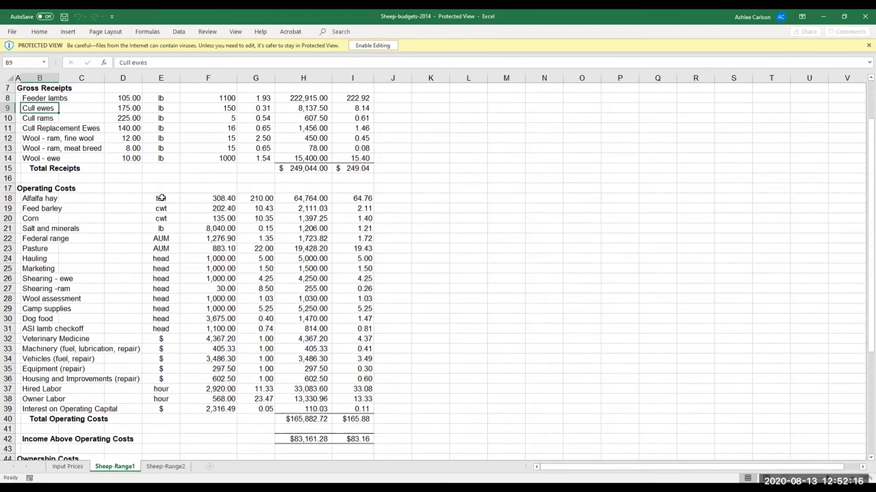
pyautogui.scroll(1, 168, 229)
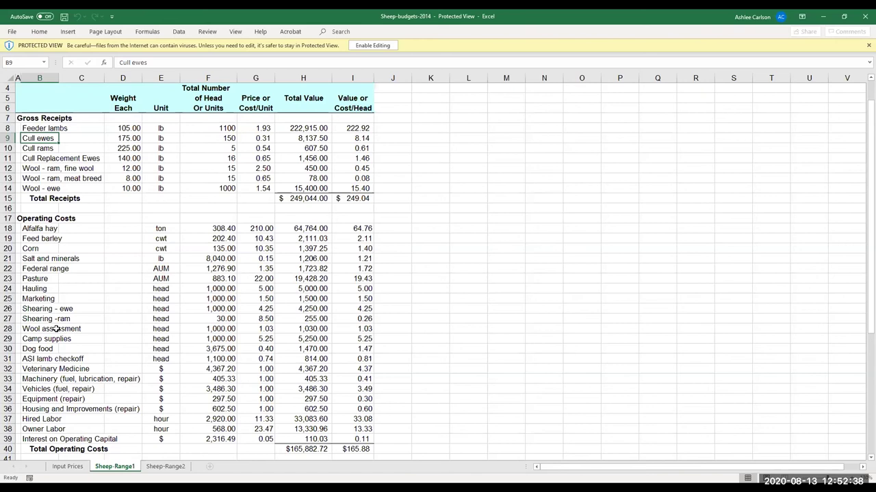
pyautogui.scroll(-1, 55, 287)
pyautogui.scroll(2, 304, 227)
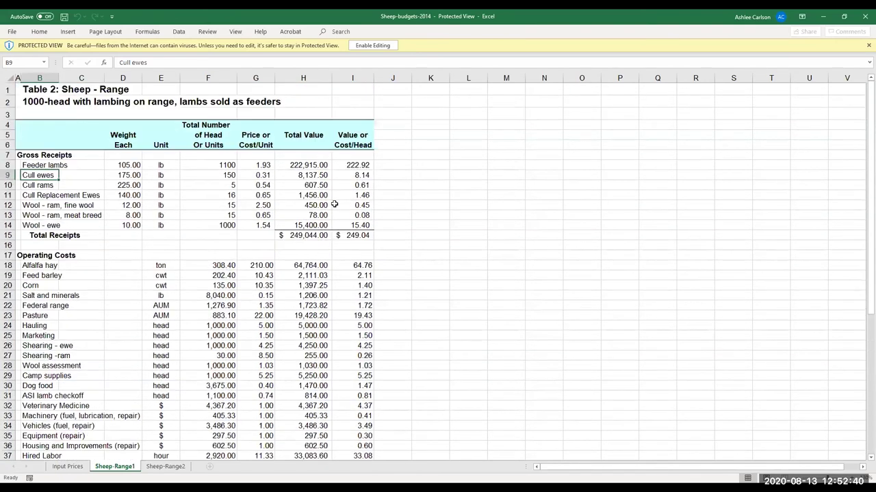
# Step: Check the per-head amounts for Total Receipts, Total Operating Costs and Income Above Operating Costs
pyautogui.click(358, 234)
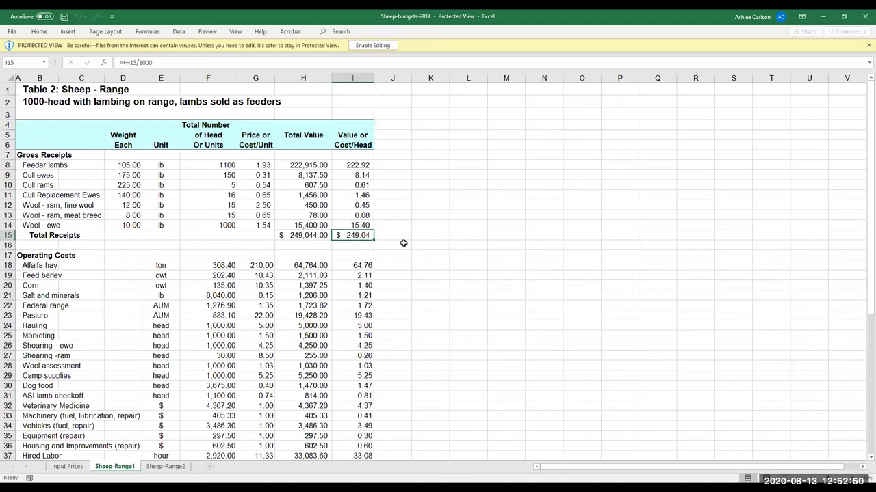
pyautogui.scroll(-4, 404, 243)
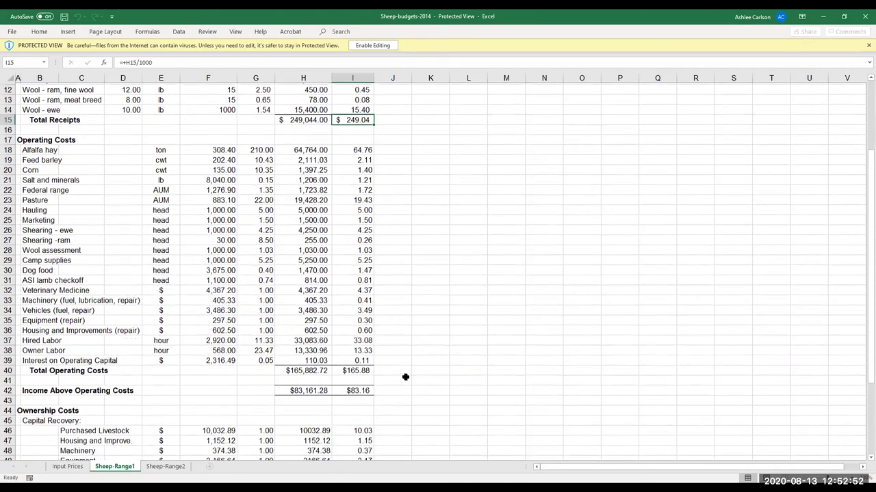
pyautogui.click(356, 358)
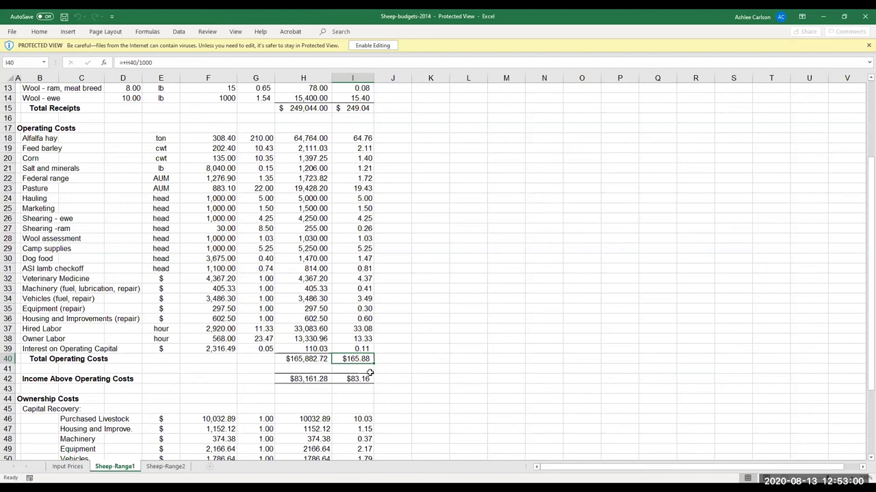
pyautogui.click(362, 382)
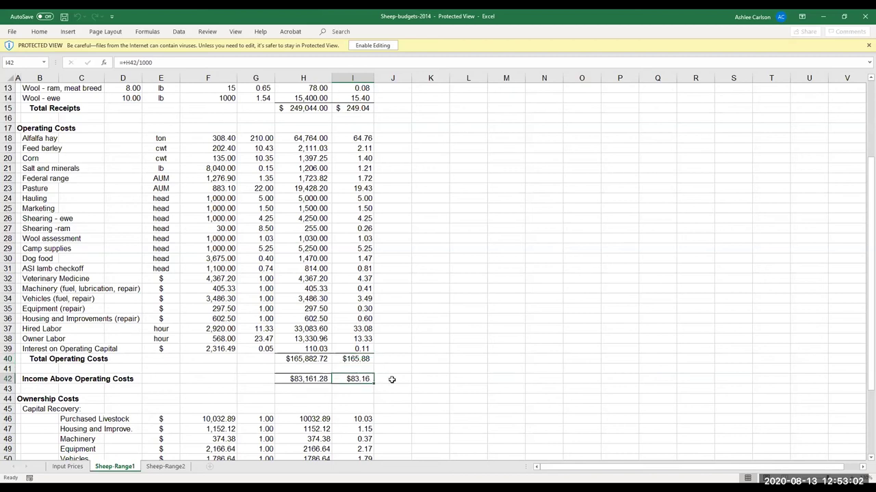
# Step: Review the Ownership Costs section and check the per-head amount of Total Ownership Costs
pyautogui.scroll(-1, 391, 381)
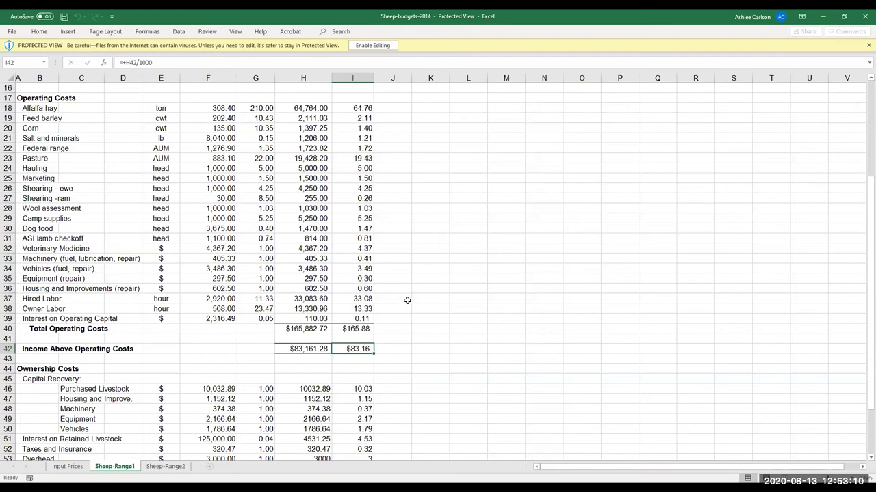
pyautogui.scroll(-1, 407, 301)
pyautogui.click(43, 341)
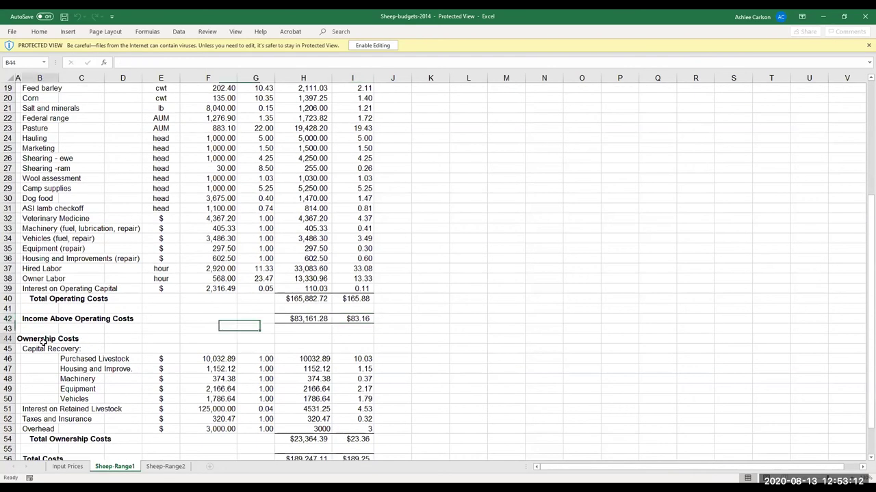
pyautogui.scroll(-1, 427, 341)
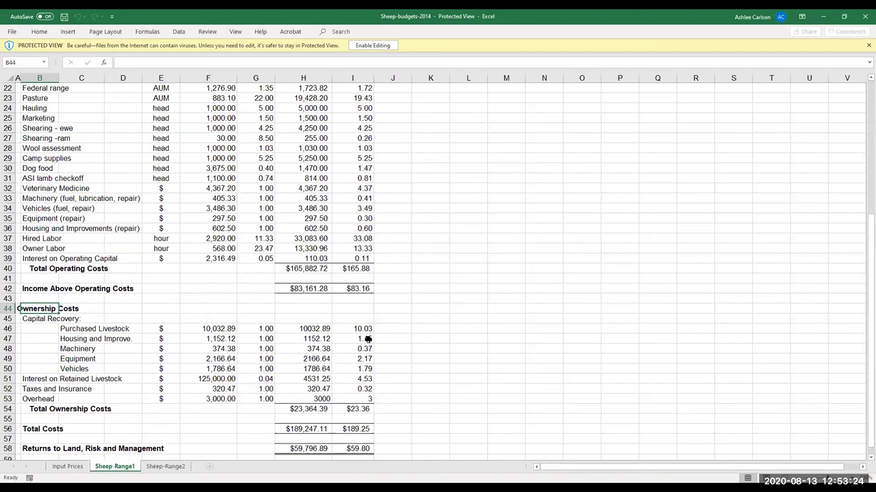
pyautogui.scroll(-1, 383, 364)
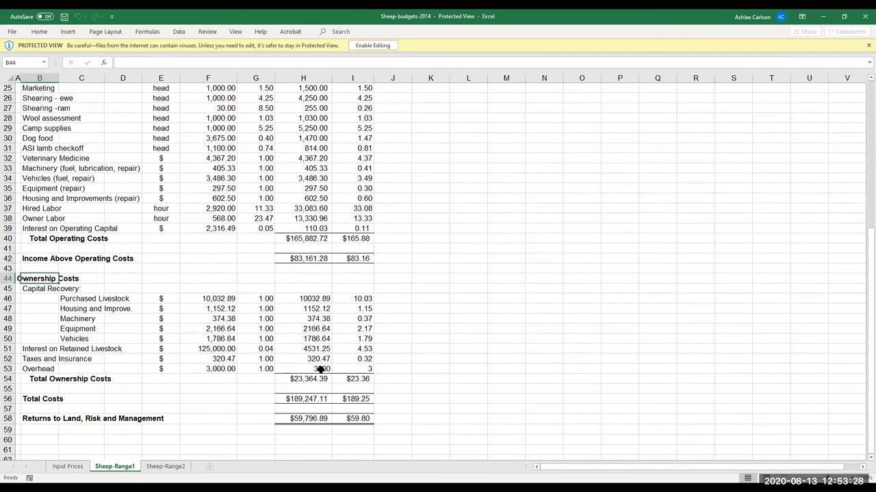
pyautogui.click(359, 380)
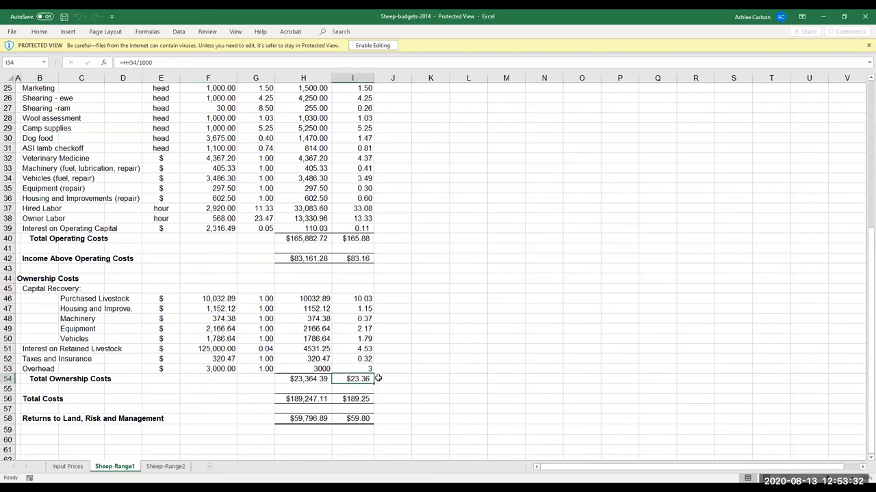
pyautogui.scroll(-1, 384, 398)
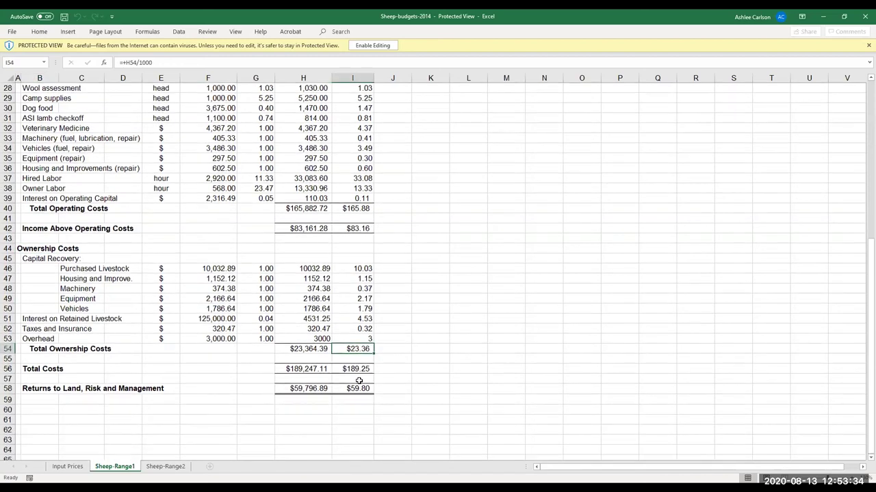
# Step: Check the per-head amounts for Total Costs and Returns to Land, Risk and Management in the Sheep-Range1 budget
pyautogui.click(350, 369)
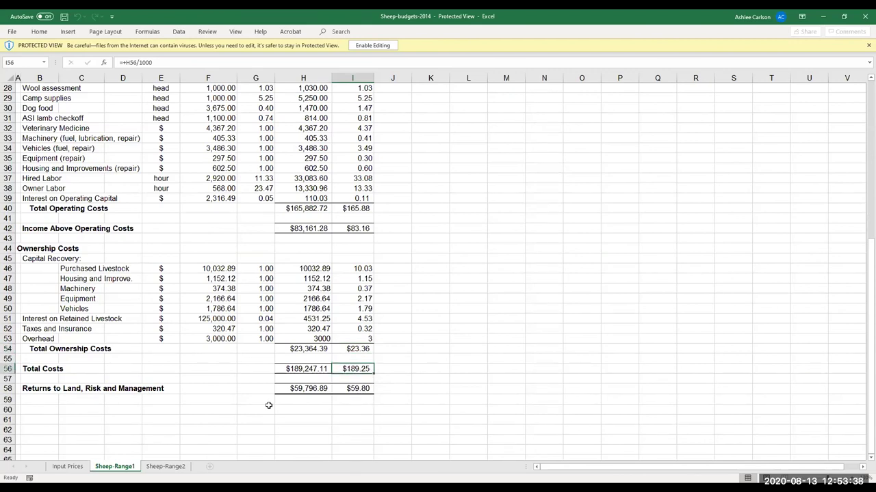
pyautogui.click(355, 387)
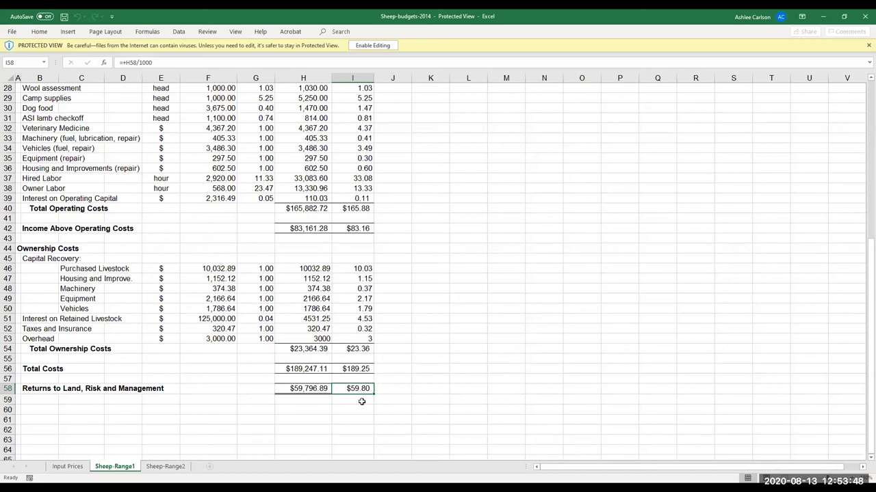
pyautogui.scroll(9, 396, 359)
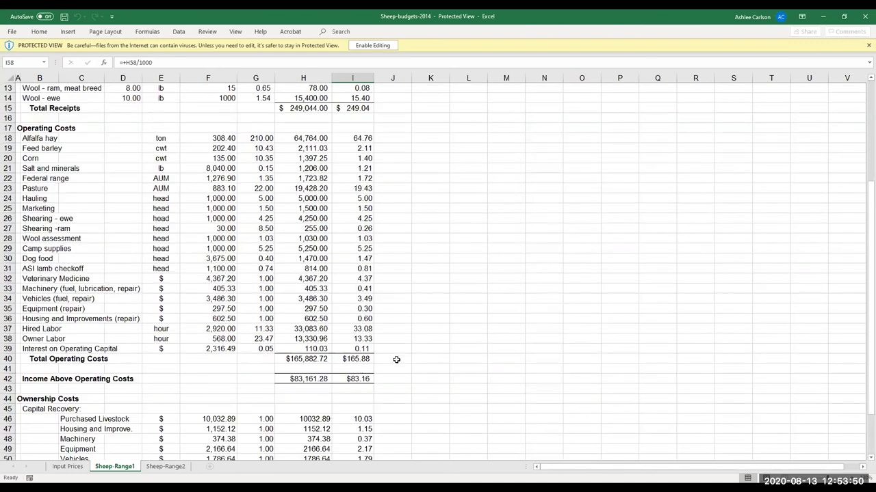
pyautogui.scroll(-9, 396, 359)
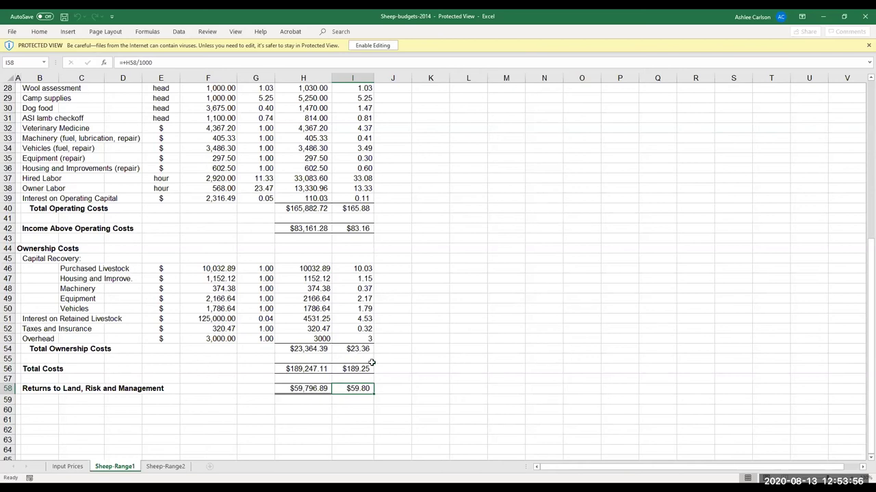
# Step: Review the Sheep-Range1 budget again from Gross Receipts through Operating Costs to the final returns
pyautogui.scroll(9, 371, 363)
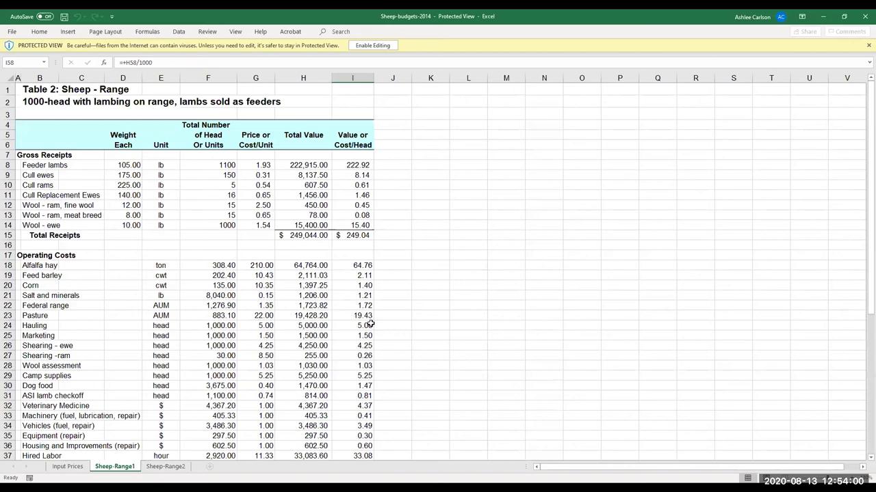
pyautogui.scroll(-4, 367, 319)
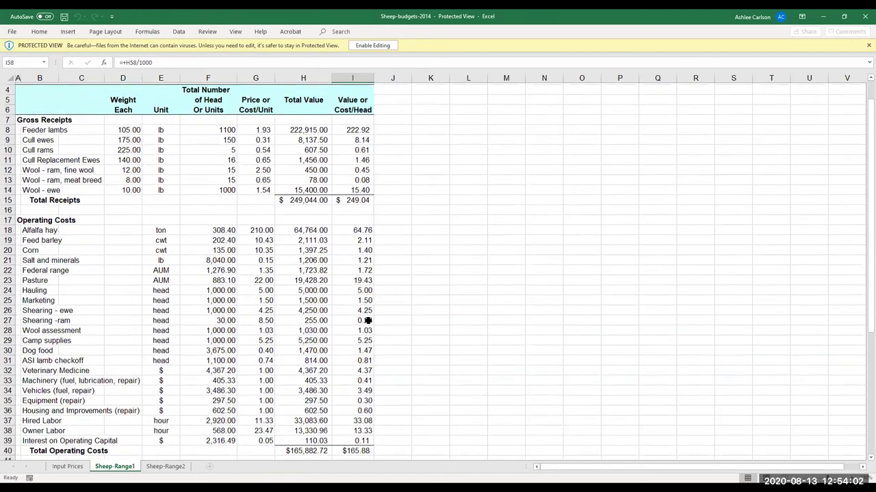
pyautogui.scroll(-1, 367, 320)
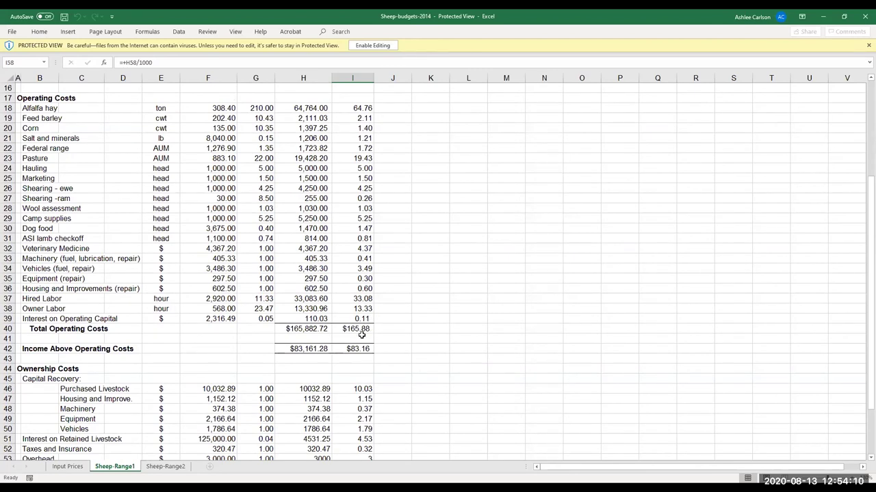
pyautogui.scroll(-3, 362, 334)
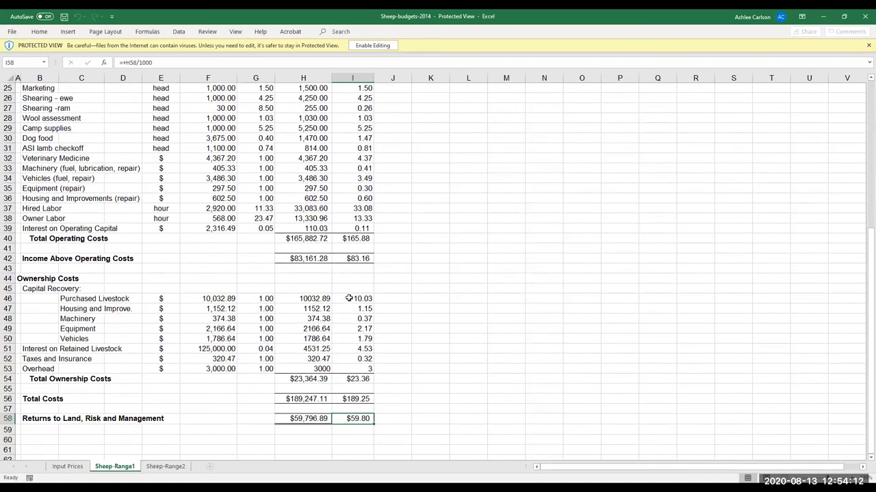
pyautogui.scroll(5, 359, 331)
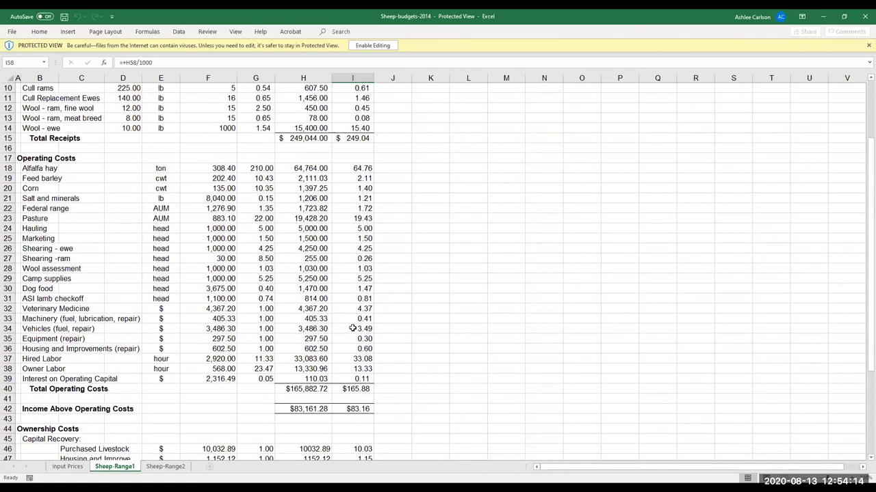
pyautogui.scroll(3, 352, 328)
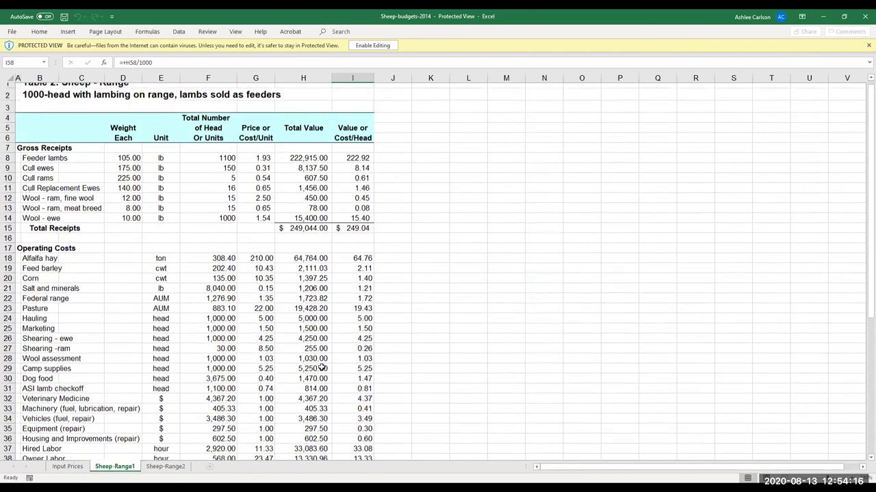
# Step: Open the Sheep-Range2 sheet and read its heading lines on lambs sold as fat lambs and the cooperative feedlot
pyautogui.click(165, 466)
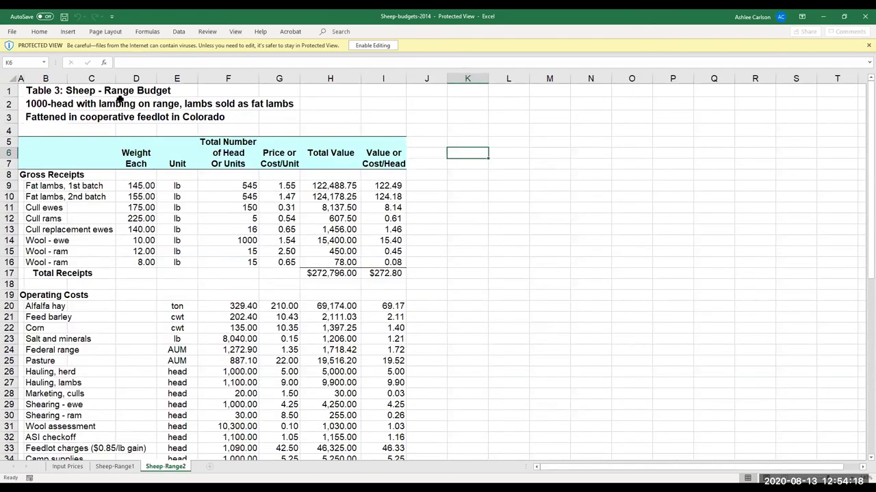
pyautogui.click(49, 104)
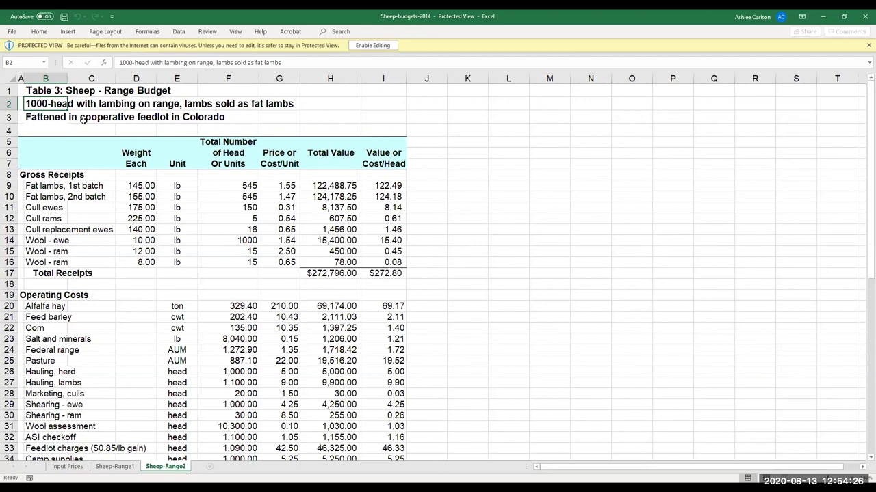
pyautogui.click(216, 117)
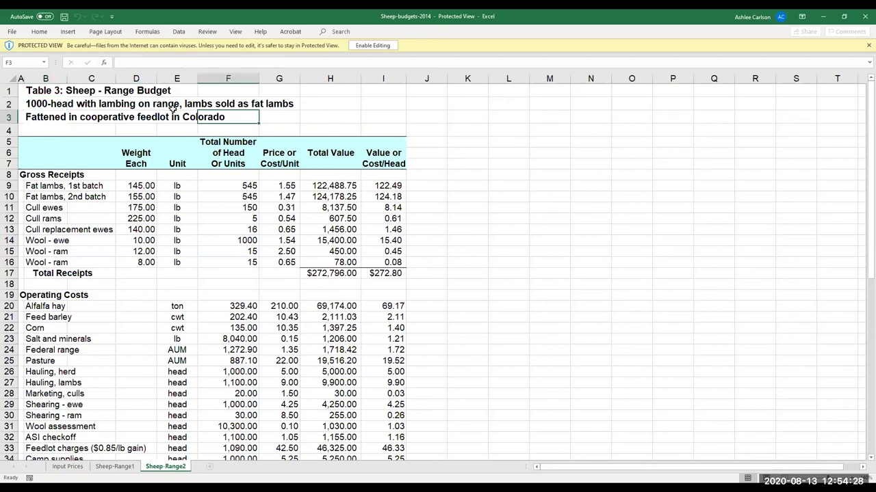
pyautogui.click(29, 117)
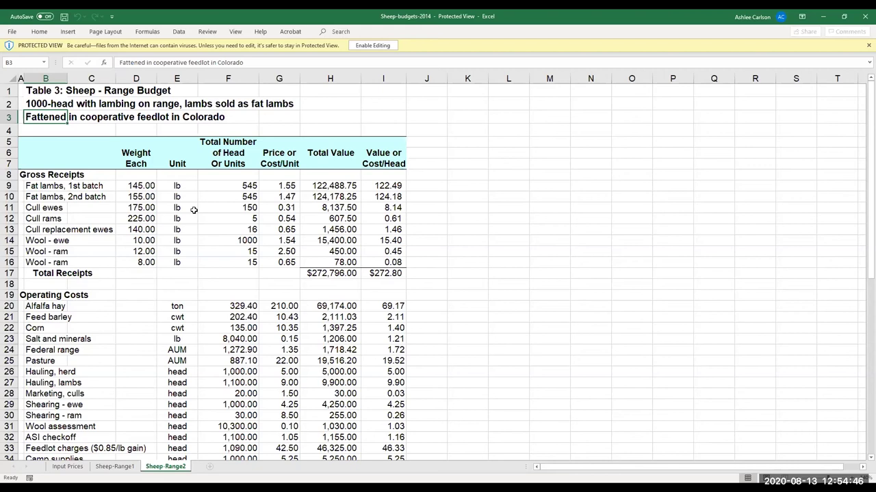
# Step: Check the per-head Total Receipts and Total Operating Costs of the fat lamb budget and read through its operating cost items
pyautogui.scroll(-3, 420, 215)
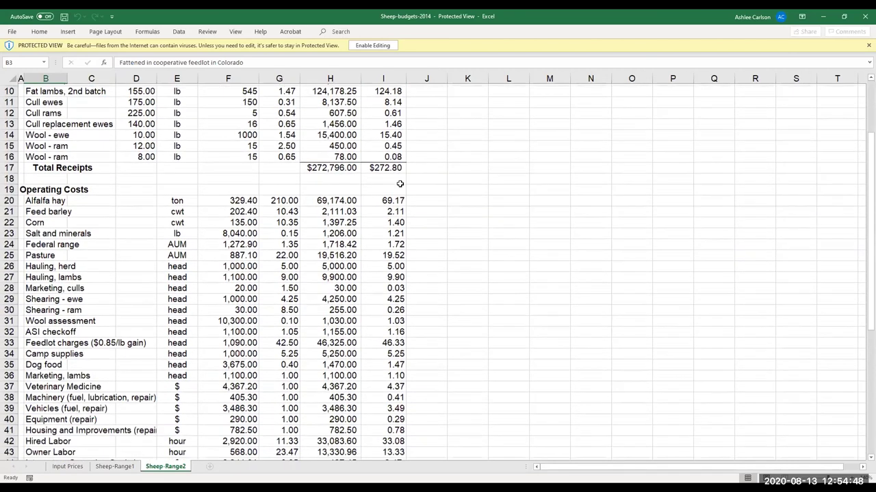
pyautogui.click(388, 167)
pyautogui.scroll(2, 400, 236)
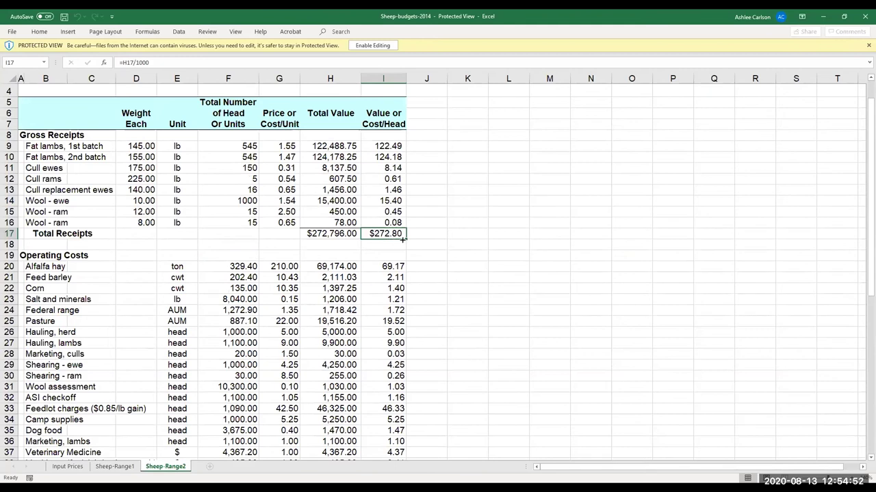
pyautogui.scroll(-6, 415, 240)
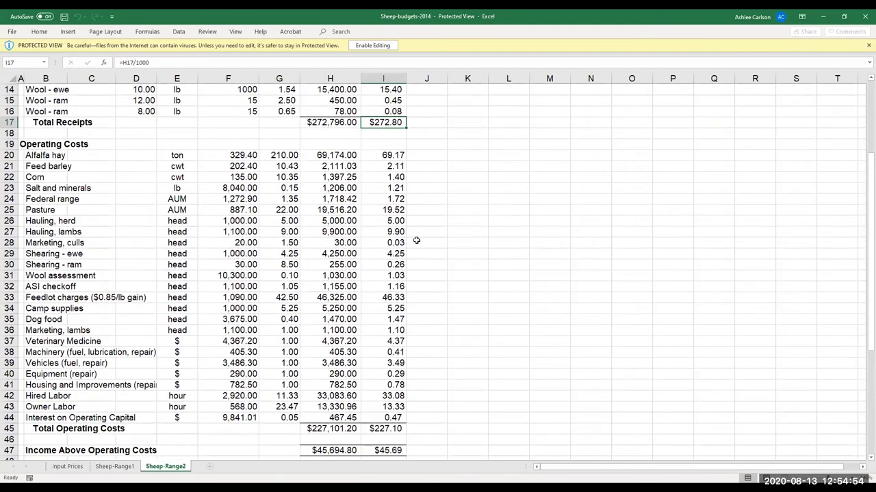
pyautogui.click(395, 344)
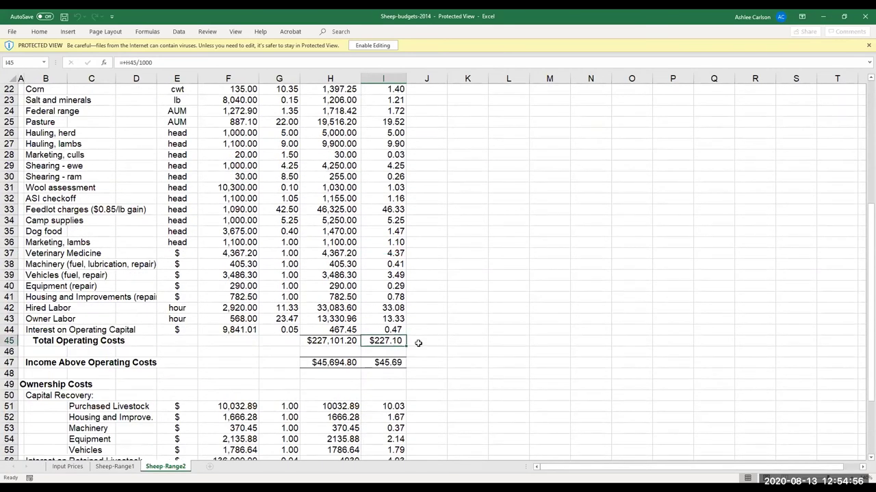
pyautogui.scroll(3, 417, 343)
pyautogui.scroll(-2, 424, 353)
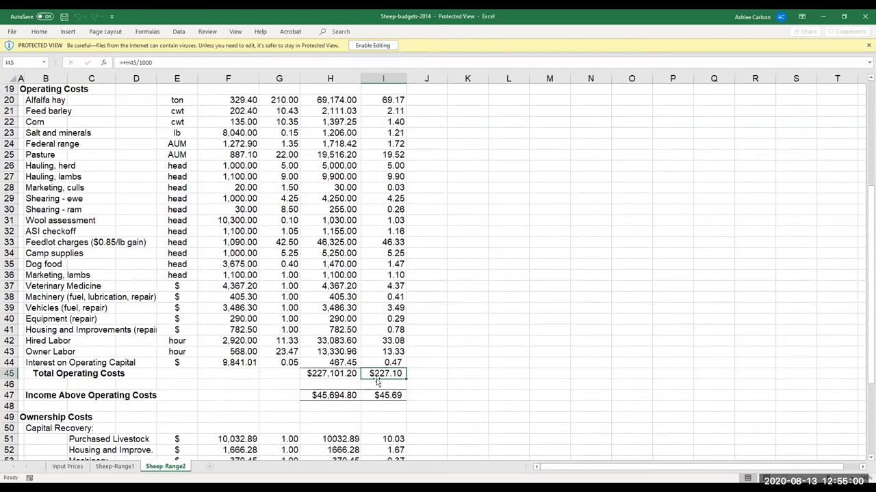
# Step: Review the fat lamb budget's Ownership Costs and check its per-head Returns to Land, Risk and Management
pyautogui.scroll(-4, 449, 375)
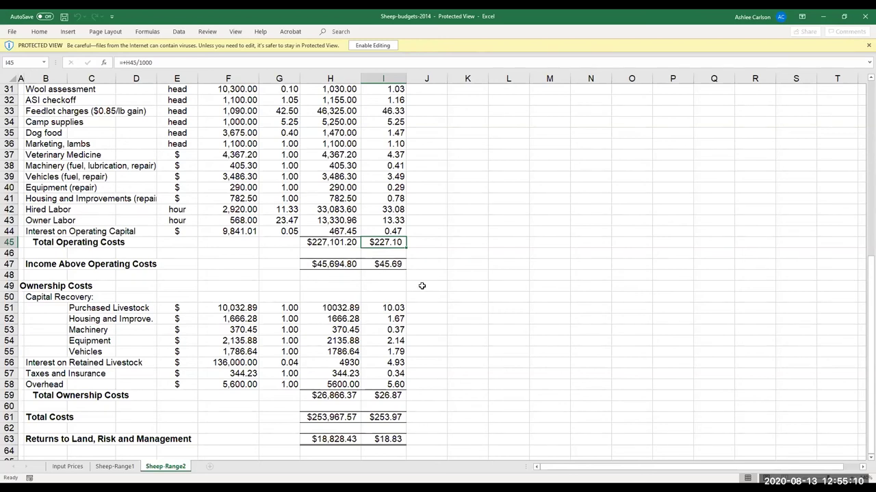
pyautogui.scroll(-1, 422, 286)
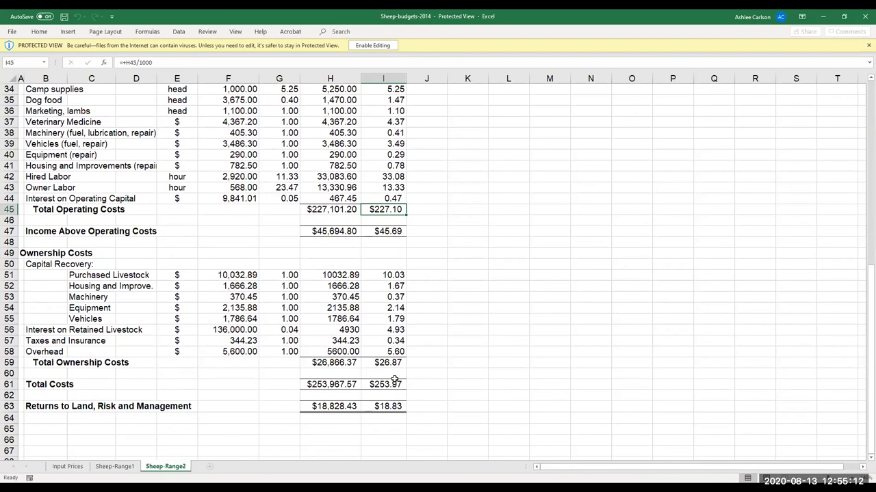
pyautogui.click(390, 408)
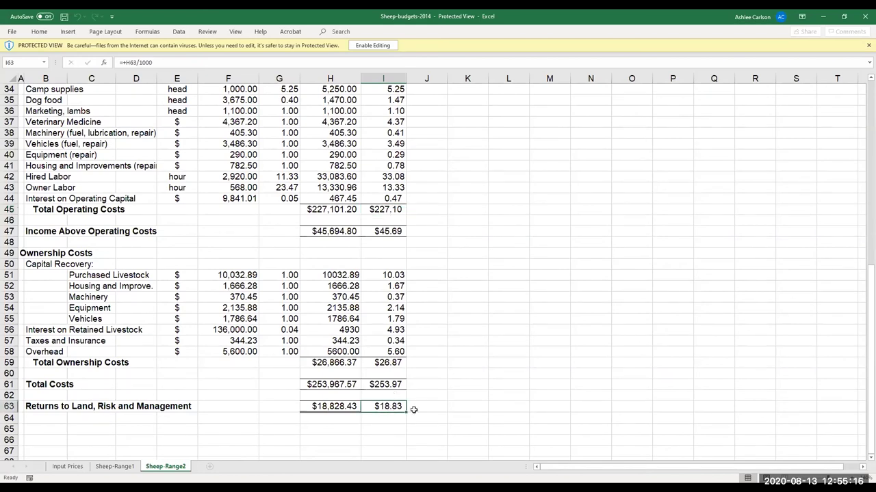
pyautogui.scroll(1, 402, 369)
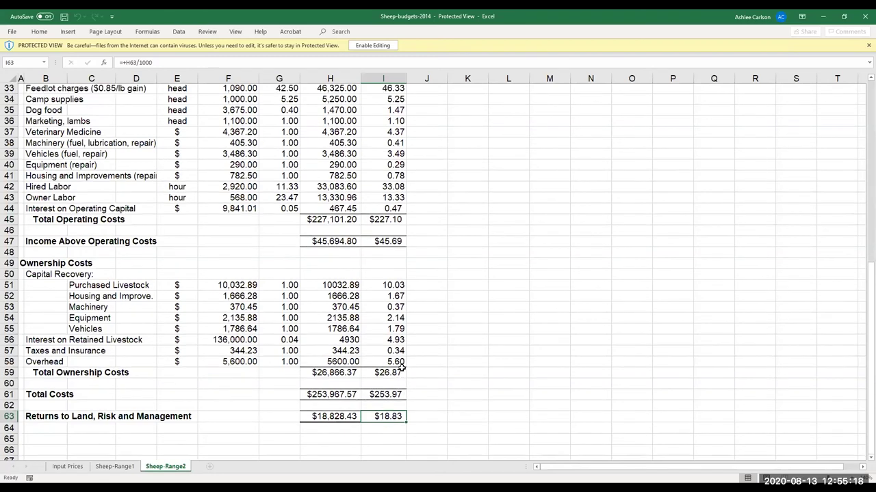
pyautogui.scroll(1, 402, 369)
pyautogui.scroll(10, 402, 368)
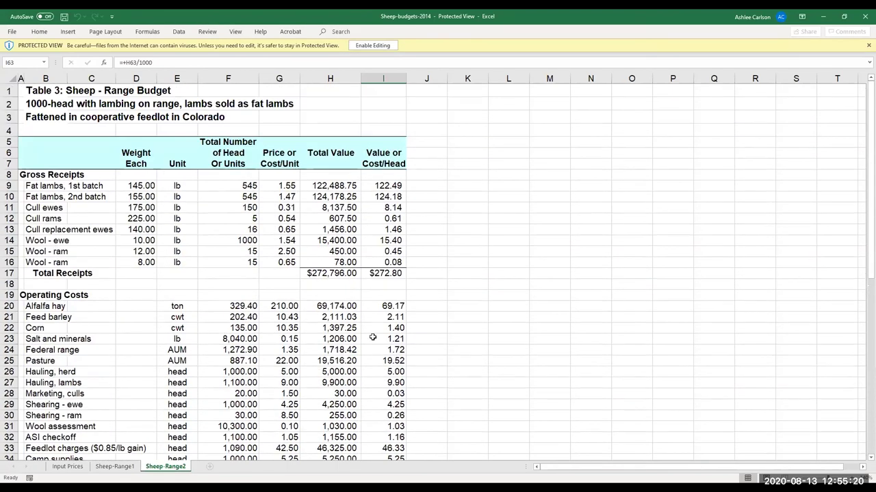
# Step: Return to Sheep-Range1 to compare its Returns to Land, Risk and Management, and open the Input Prices sheet
pyautogui.click(114, 467)
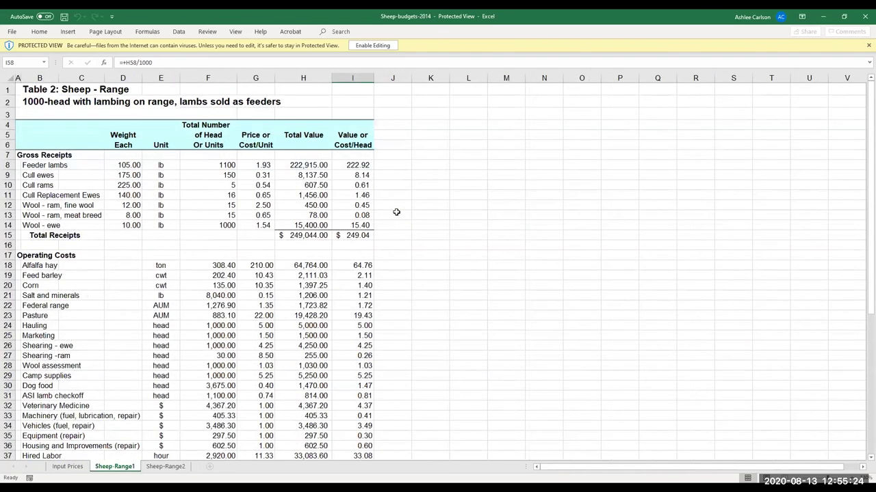
pyautogui.scroll(-6, 396, 212)
pyautogui.scroll(-3, 387, 264)
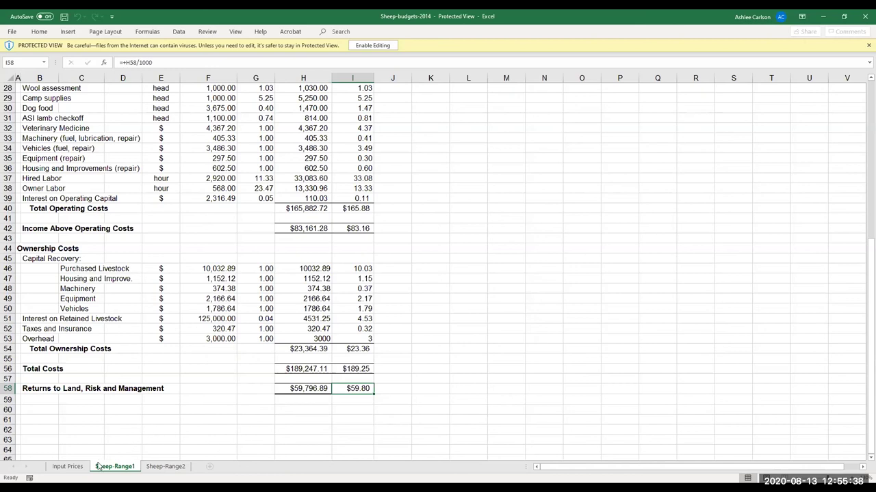
pyautogui.click(67, 467)
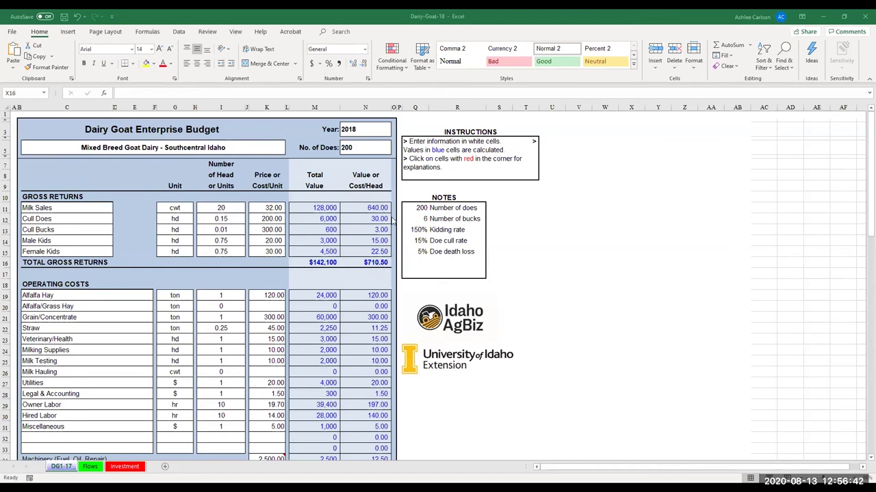
# Step: Review the Operating Costs and Net Returns Above Operating Costs in the Dairy Goat Enterprise Budget
pyautogui.scroll(-2, 393, 219)
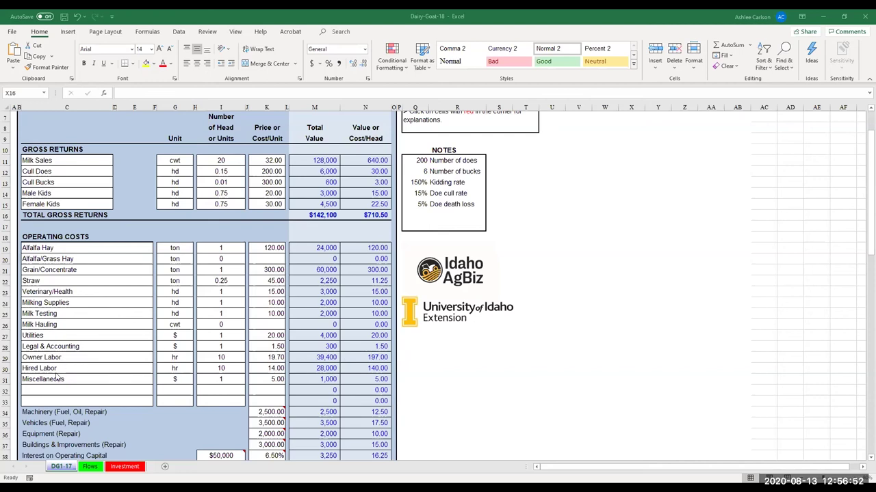
pyautogui.scroll(-3, 407, 305)
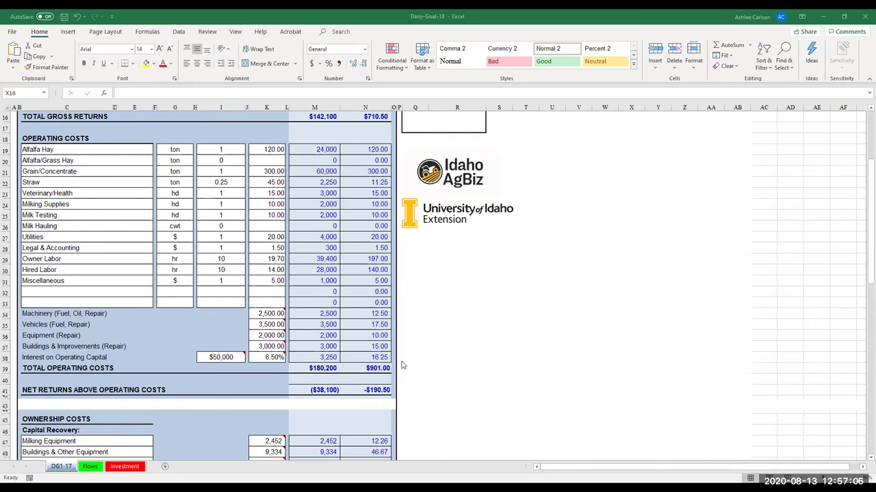
pyautogui.scroll(3, 401, 364)
pyautogui.scroll(-2, 401, 363)
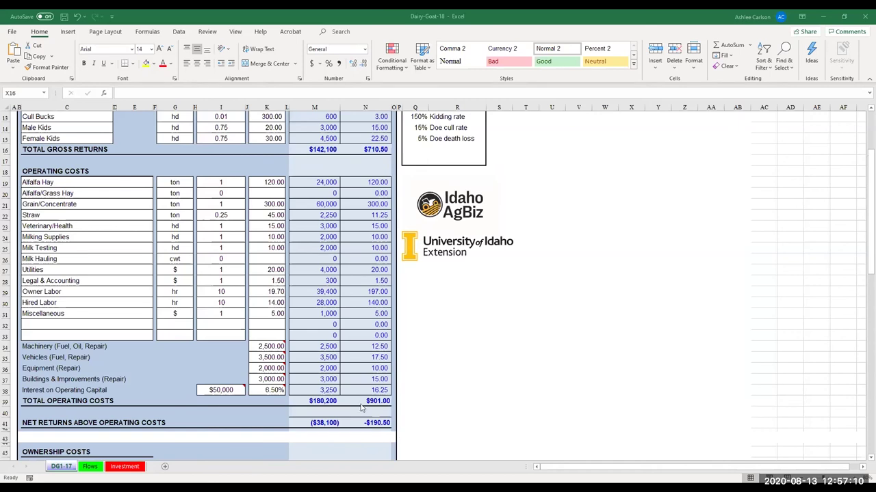
pyautogui.scroll(-1, 389, 396)
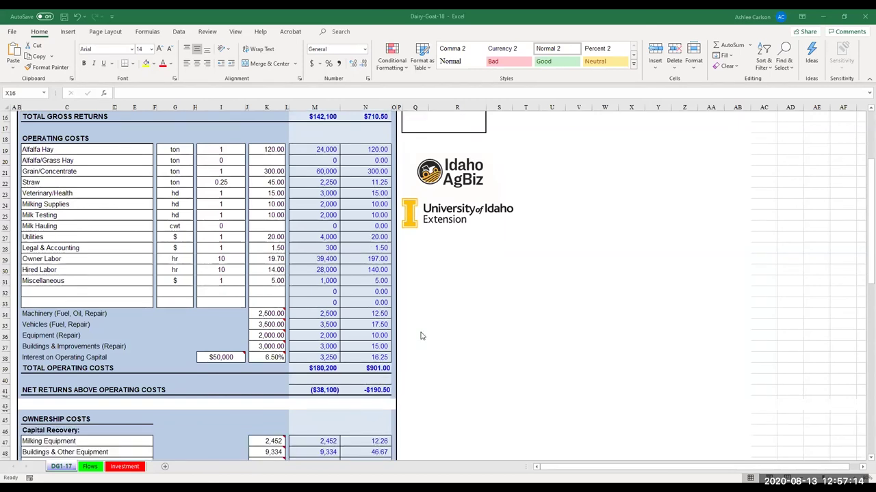
# Step: Read the dairy goat budget from Gross Returns down through Ownership Costs to Net Returns Above Total Costs
pyautogui.scroll(4, 423, 335)
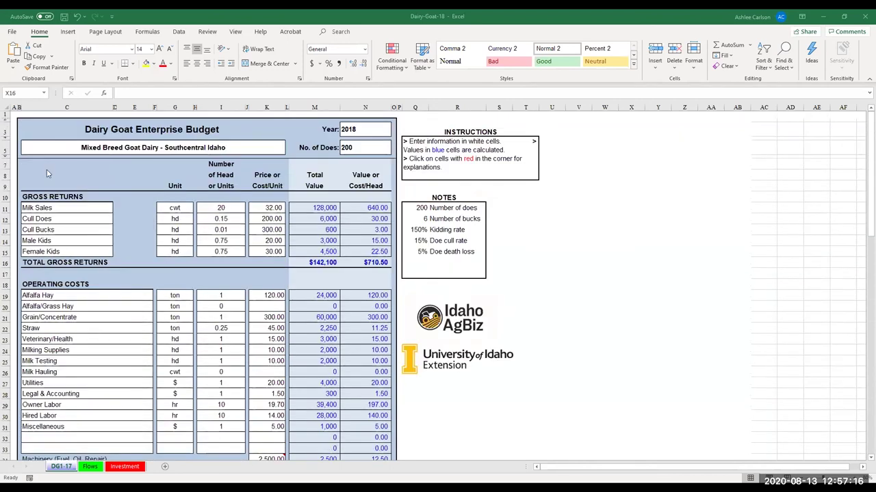
pyautogui.scroll(-5, 389, 308)
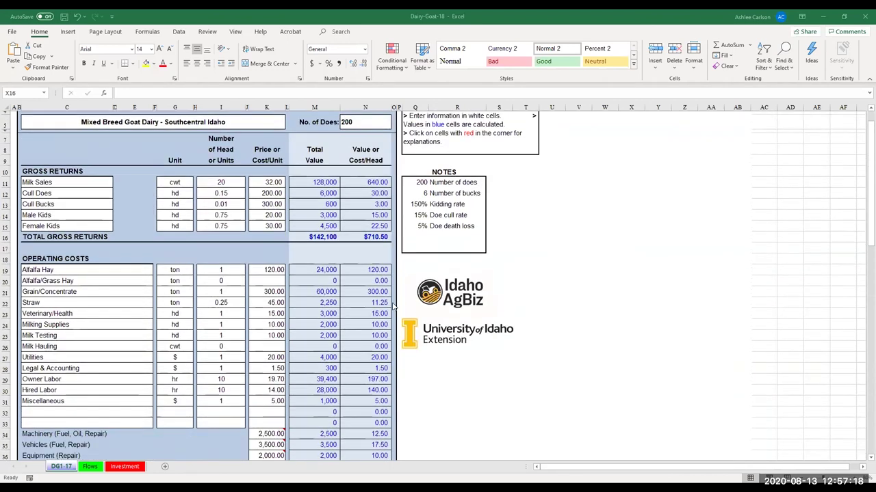
pyautogui.scroll(-3, 387, 396)
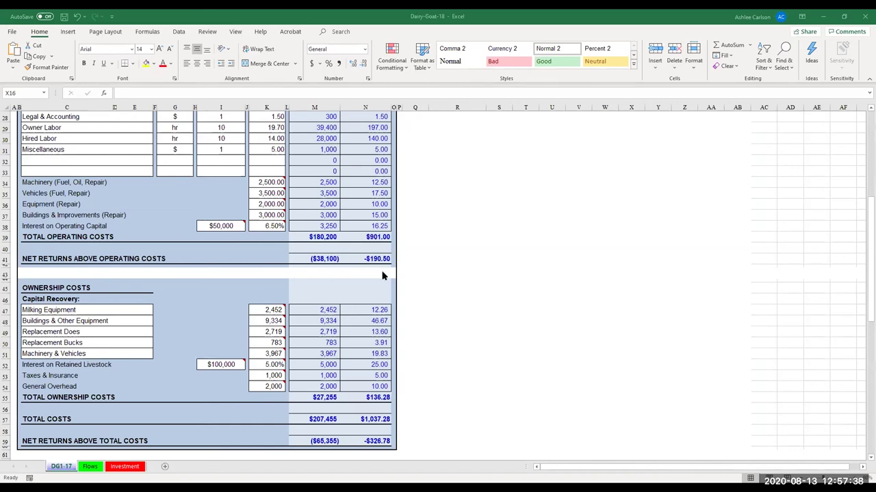
pyautogui.scroll(-1, 117, 274)
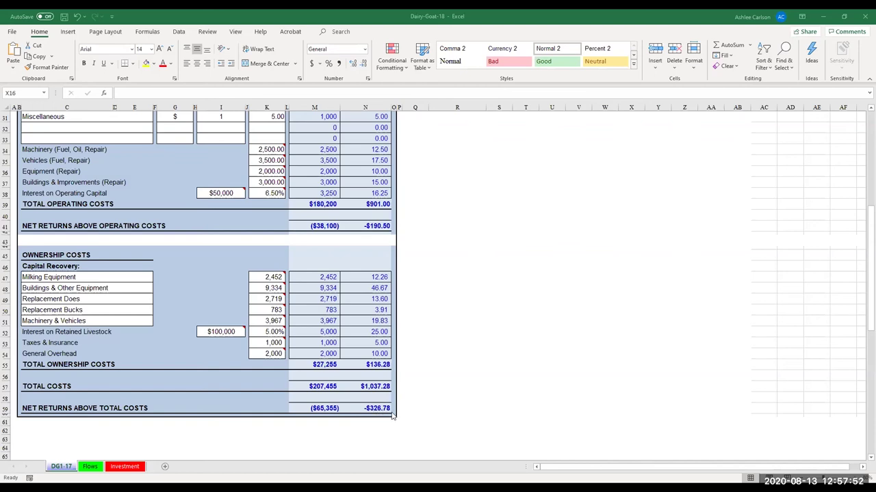
# Step: Open the Flows sheet and review the Monthly Summary of Returns and Expenses from Production through Net Returns
pyautogui.scroll(9, 392, 414)
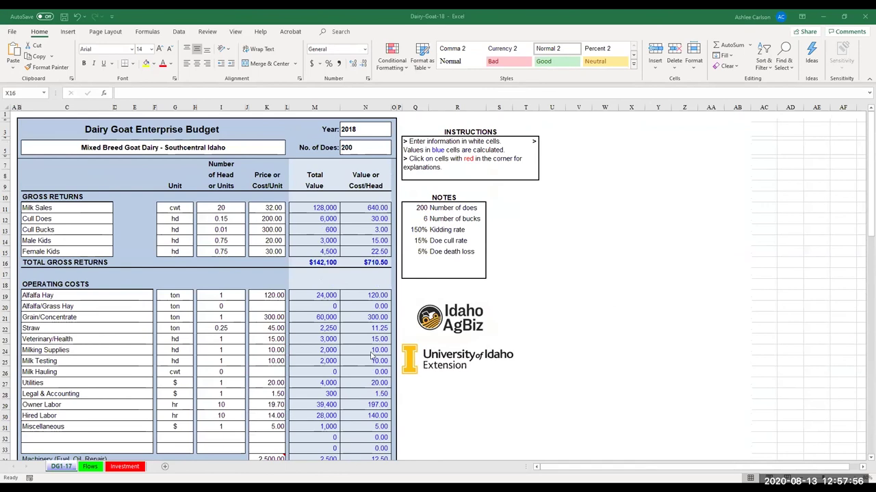
pyautogui.click(91, 468)
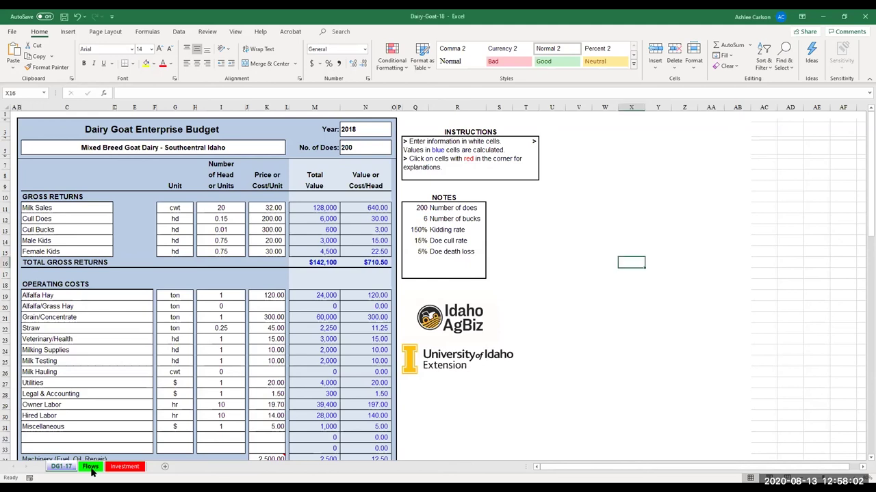
pyautogui.scroll(2, 246, 320)
pyautogui.scroll(11, 247, 320)
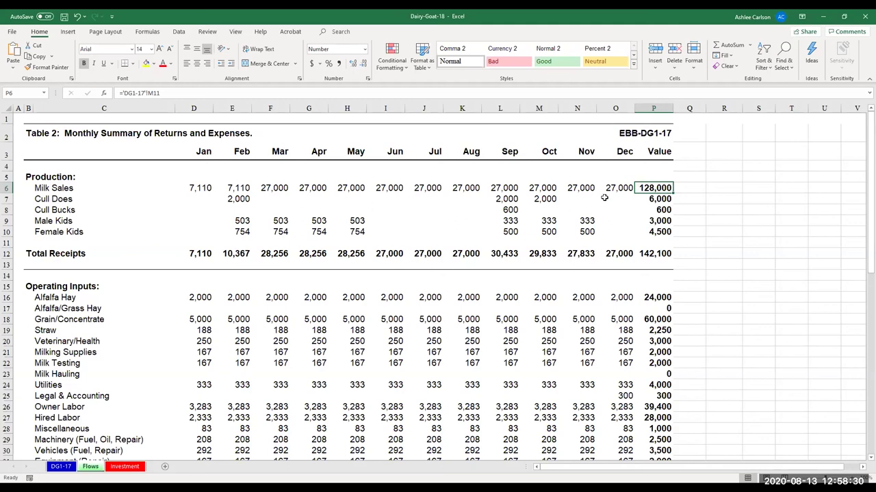
pyautogui.scroll(-2, 588, 209)
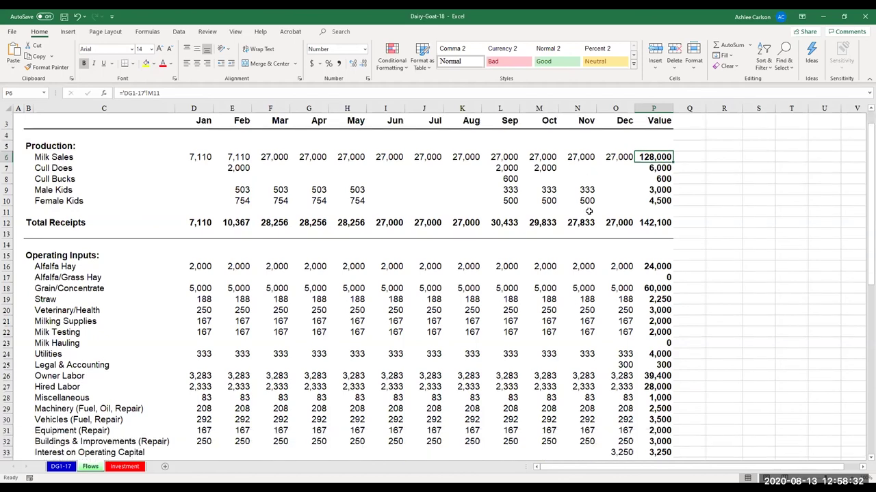
pyautogui.scroll(-5, 475, 265)
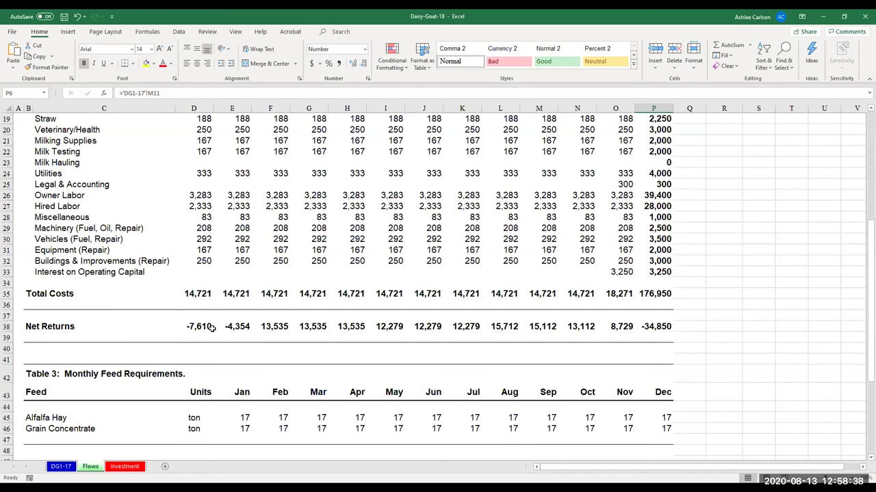
pyautogui.scroll(2, 345, 327)
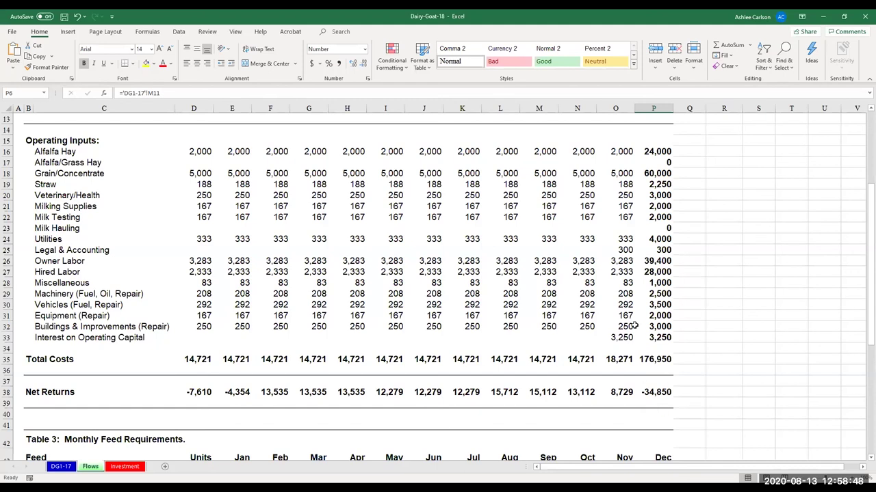
# Step: Check the monthly and daily feed requirements tables on the Flows sheet, and return to the monthly summary
pyautogui.scroll(-6, 637, 329)
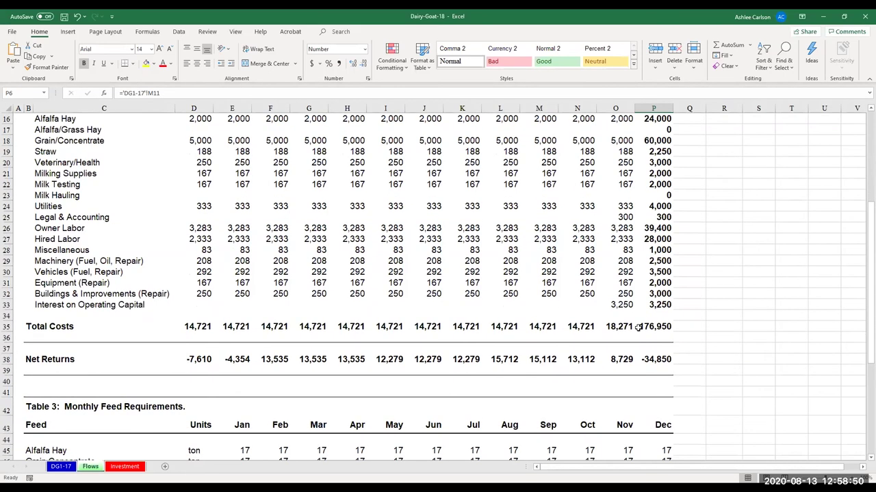
pyautogui.scroll(-1, 640, 330)
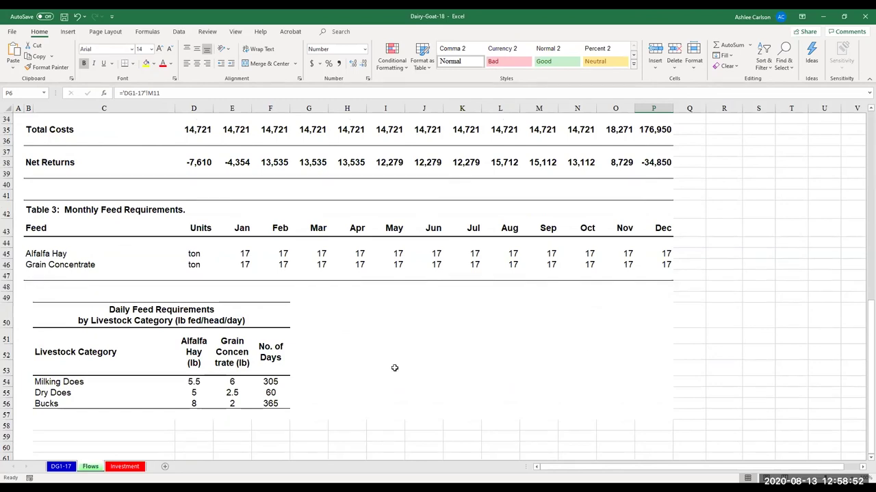
pyautogui.scroll(6, 256, 383)
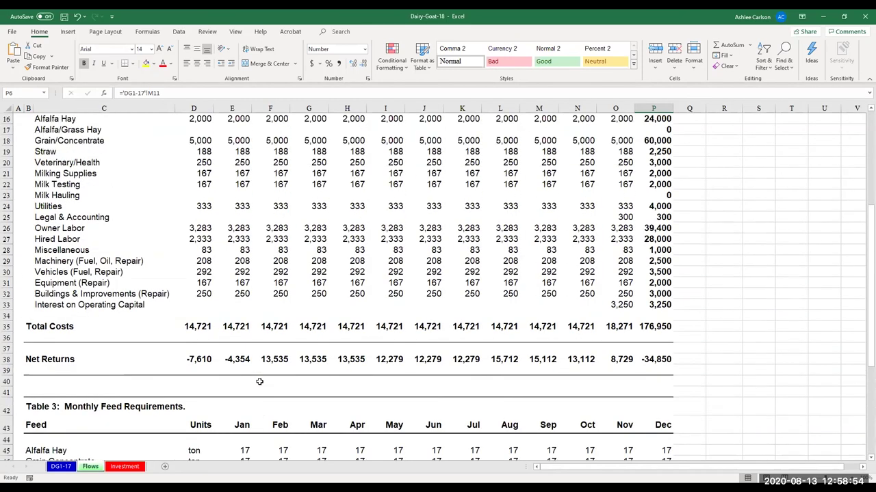
pyautogui.scroll(5, 257, 383)
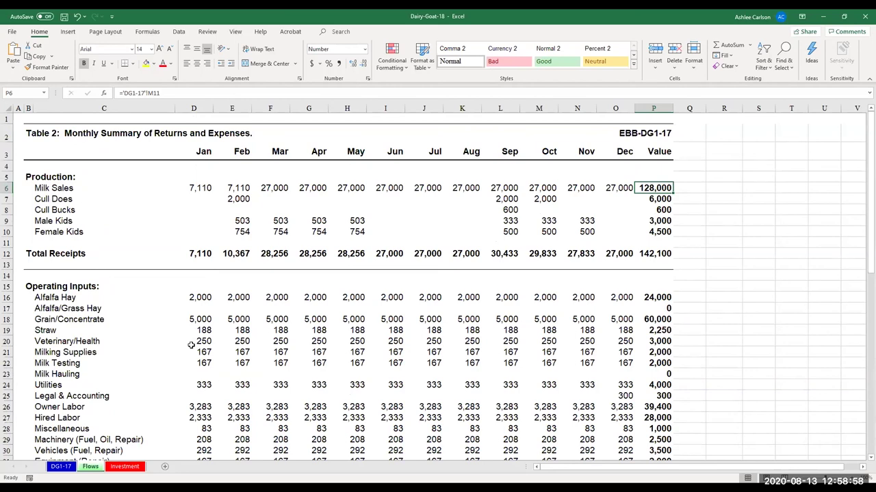
# Step: Open the Investment sheet and review the Investment Summary for buildings, equipment and livestock
pyautogui.click(124, 468)
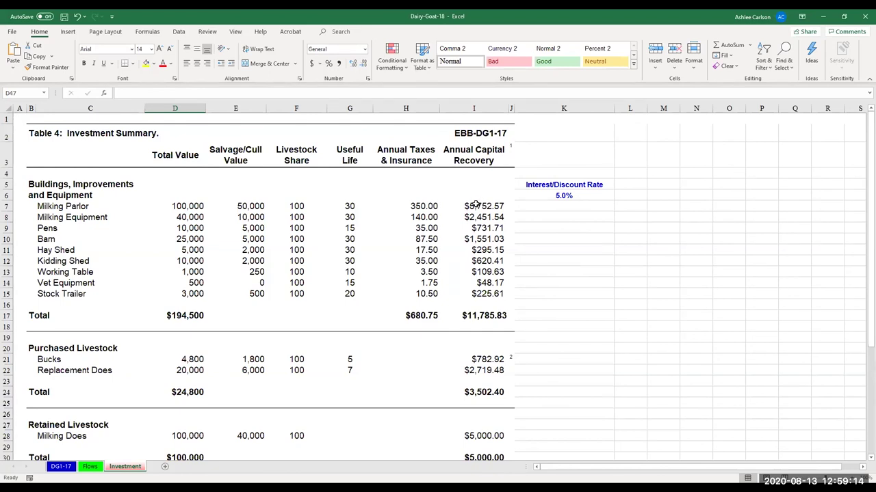
pyautogui.scroll(-1, 475, 205)
pyautogui.scroll(1, 414, 341)
# Step: Return to the DG1-17 sheet and skim the dairy goat budget's operating and ownership costs, ending at Gross Returns
pyautogui.click(61, 467)
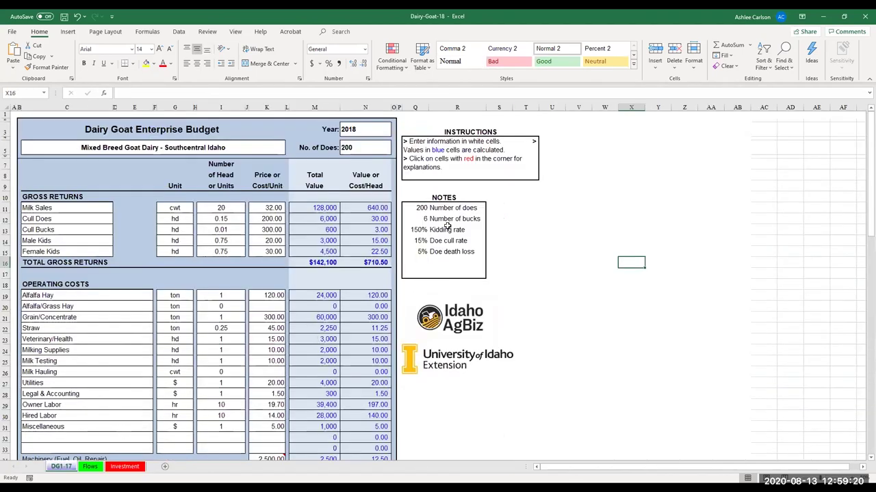
pyautogui.scroll(-1, 449, 222)
pyautogui.scroll(-6, 450, 223)
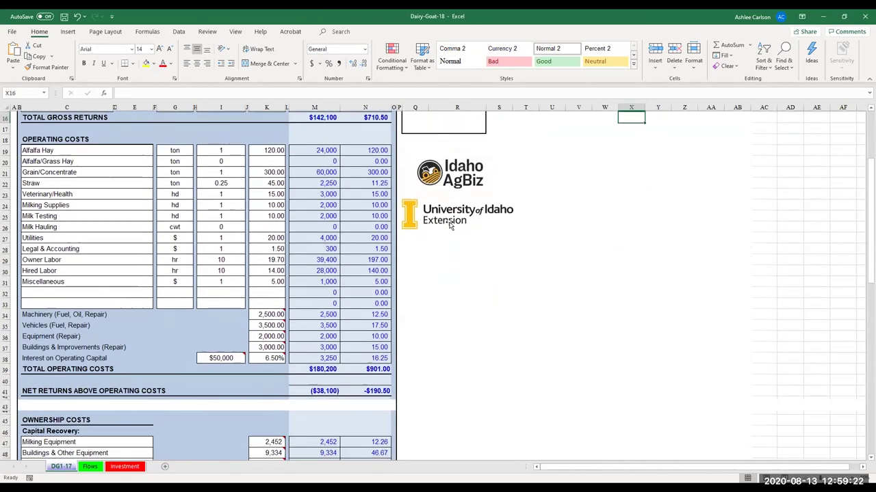
pyautogui.scroll(-1, 432, 268)
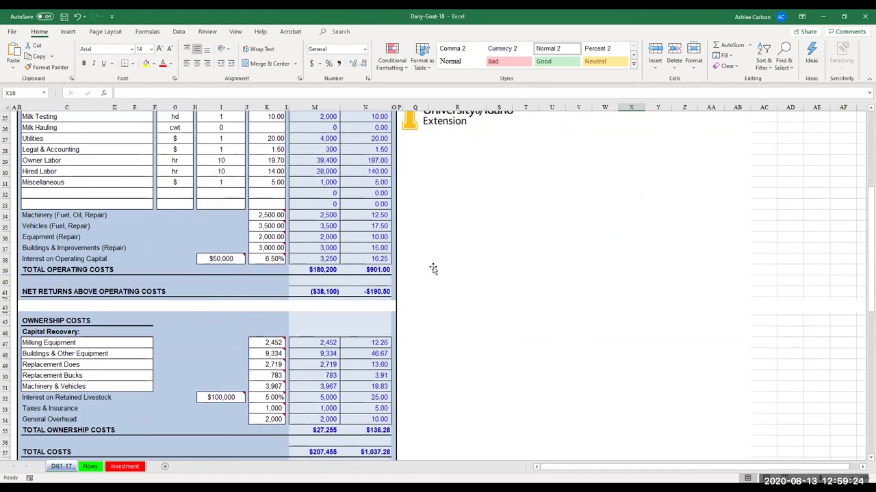
pyautogui.scroll(7, 433, 268)
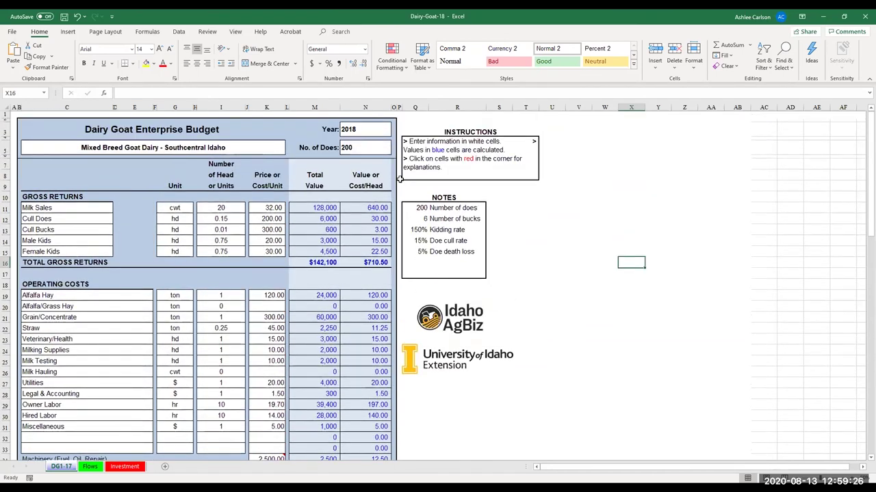